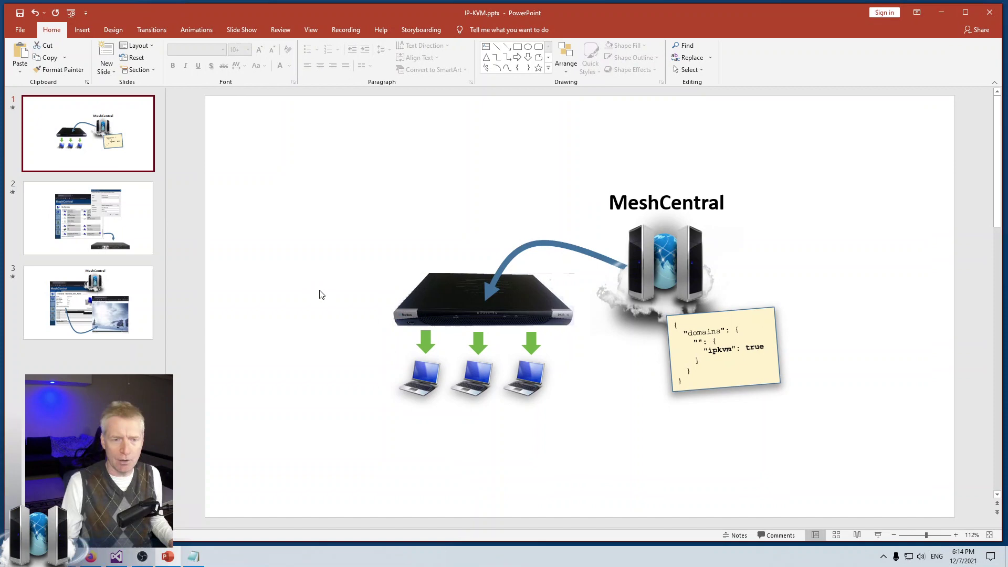
Step past the KVM switch picture through slides 2 and 3 of the IP-KVM deck.
{"action": "left_click", "coordinate": [472, 305]}
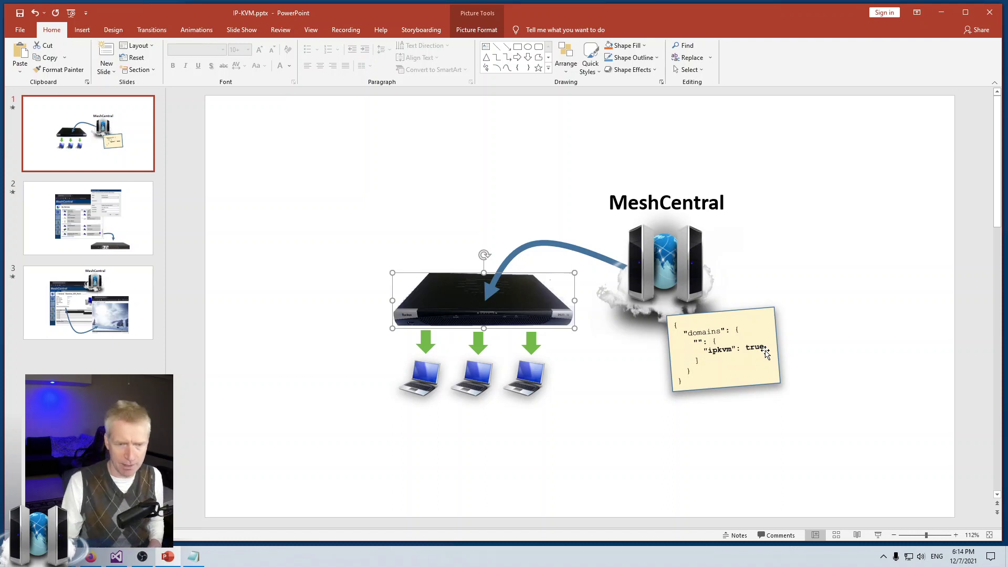
{"action": "left_click", "coordinate": [623, 401]}
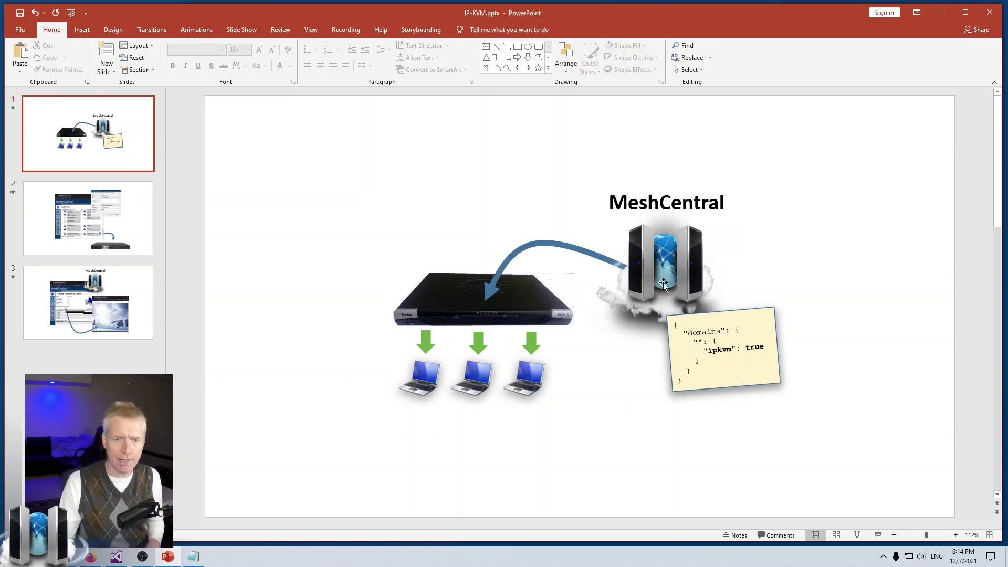
{"action": "left_click", "coordinate": [105, 214]}
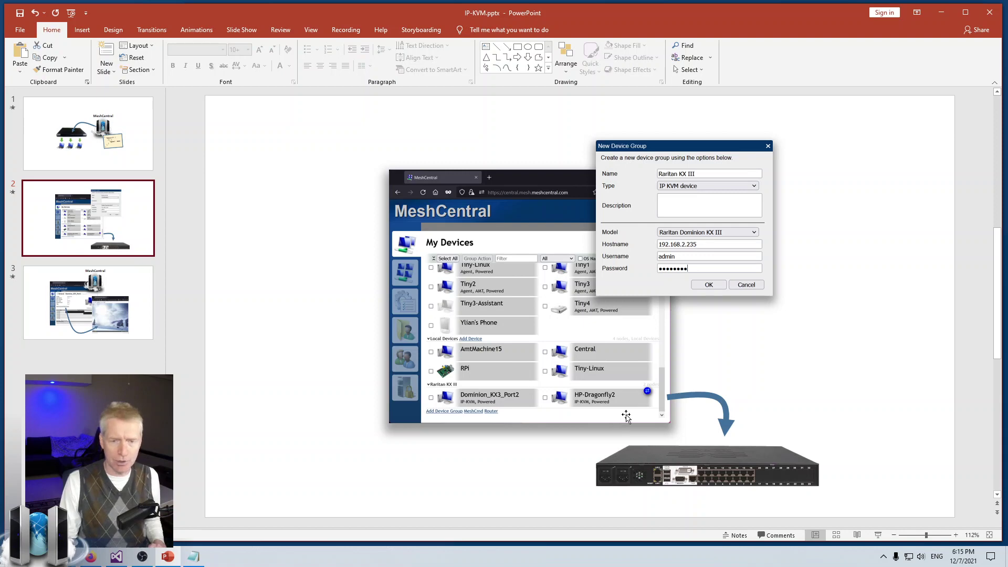
{"action": "left_click", "coordinate": [76, 296]}
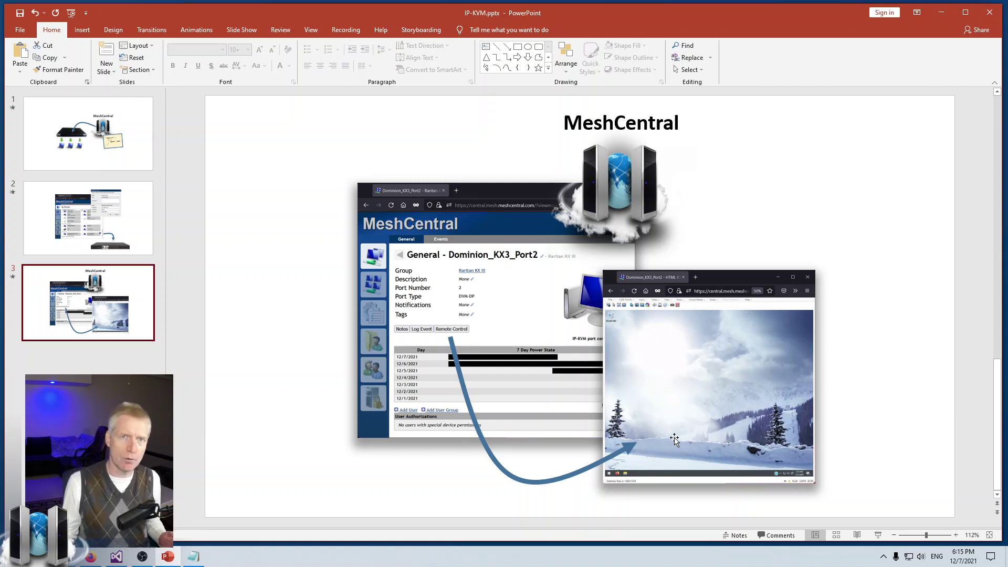
Minimize PowerPoint and bring the MeshCentral browser to the front.
{"action": "left_click", "coordinate": [942, 13]}
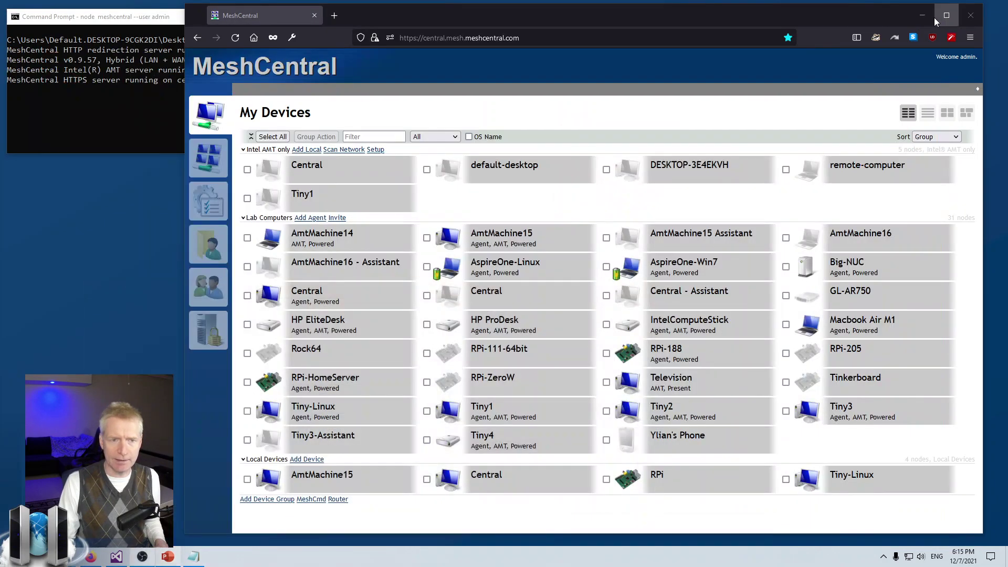
{"action": "left_click", "coordinate": [113, 99]}
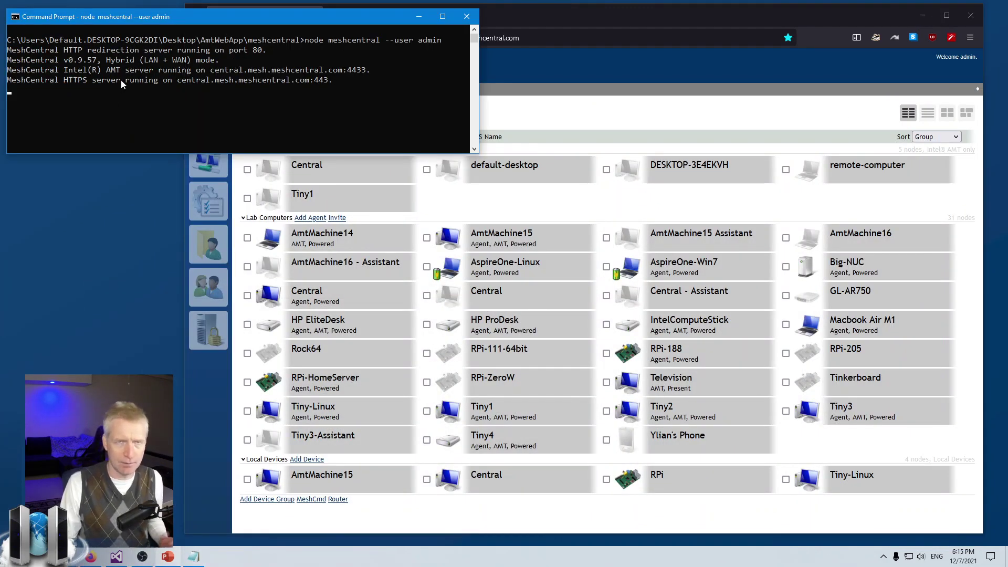
{"action": "left_click", "coordinate": [583, 121]}
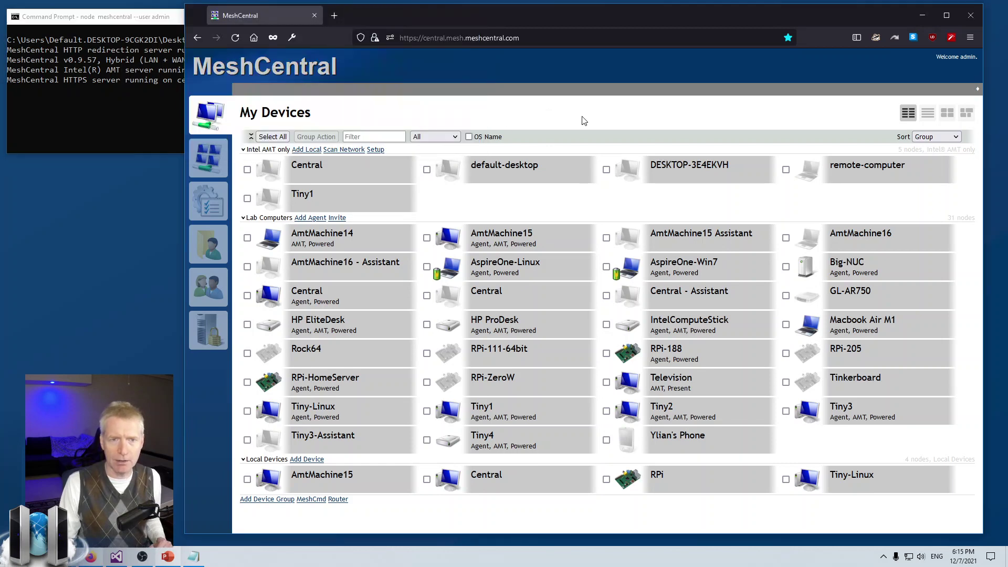
Connect to and disconnect from AmtMachine15's remote desktop, then return to My Devices.
{"action": "left_click", "coordinate": [492, 237]}
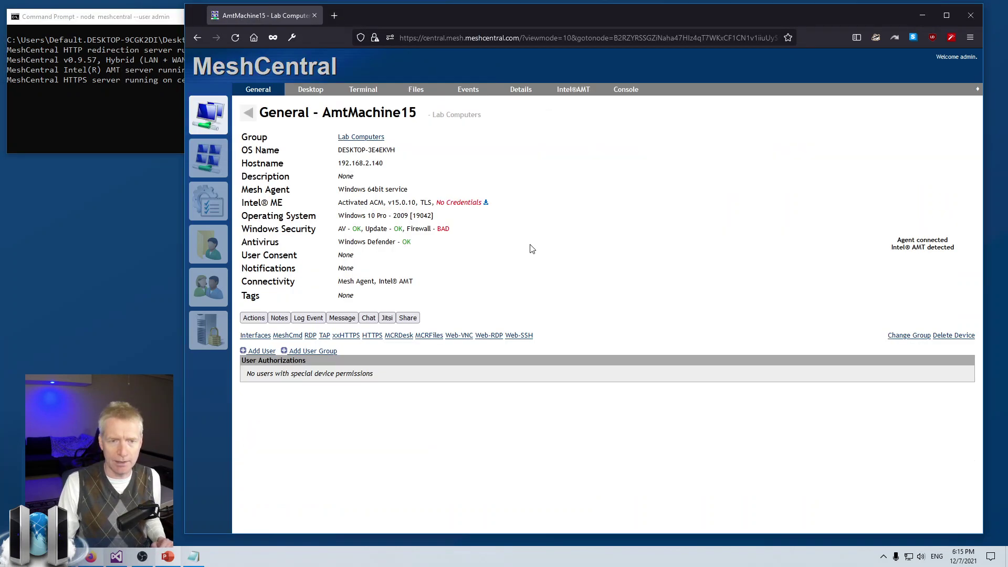
{"action": "left_click", "coordinate": [306, 93]}
{"action": "left_click", "coordinate": [264, 138]}
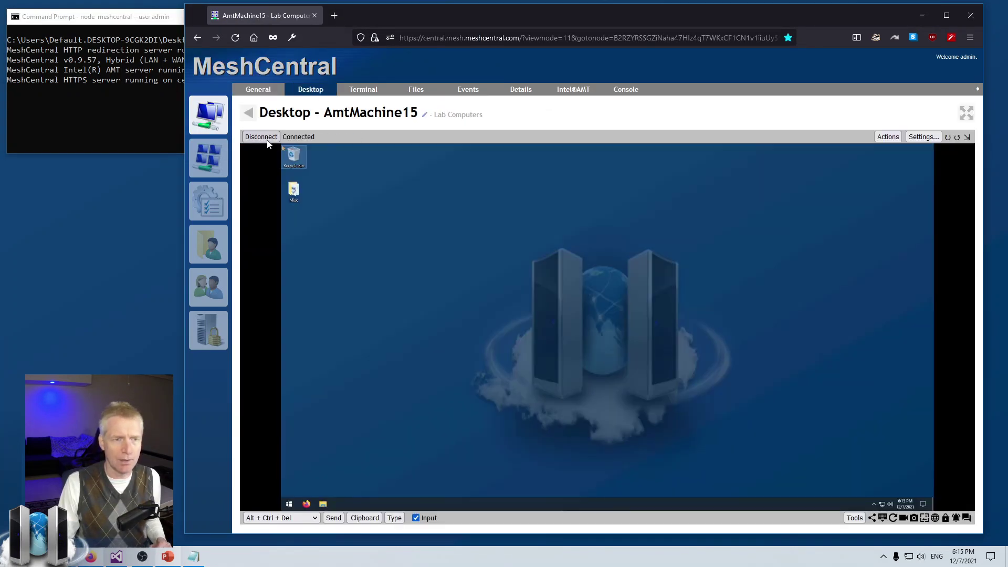
{"action": "left_click", "coordinate": [261, 136]}
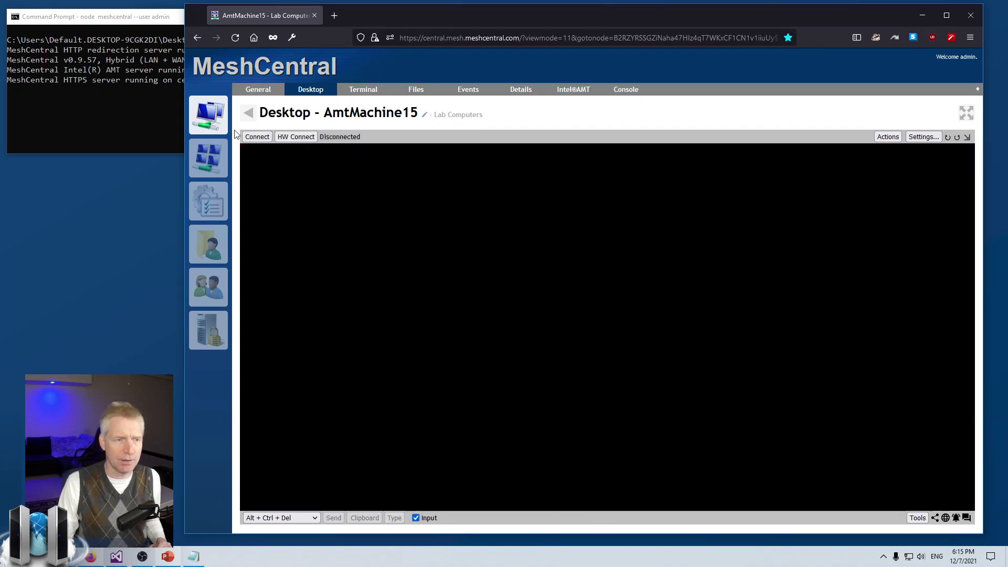
{"action": "left_click", "coordinate": [210, 117]}
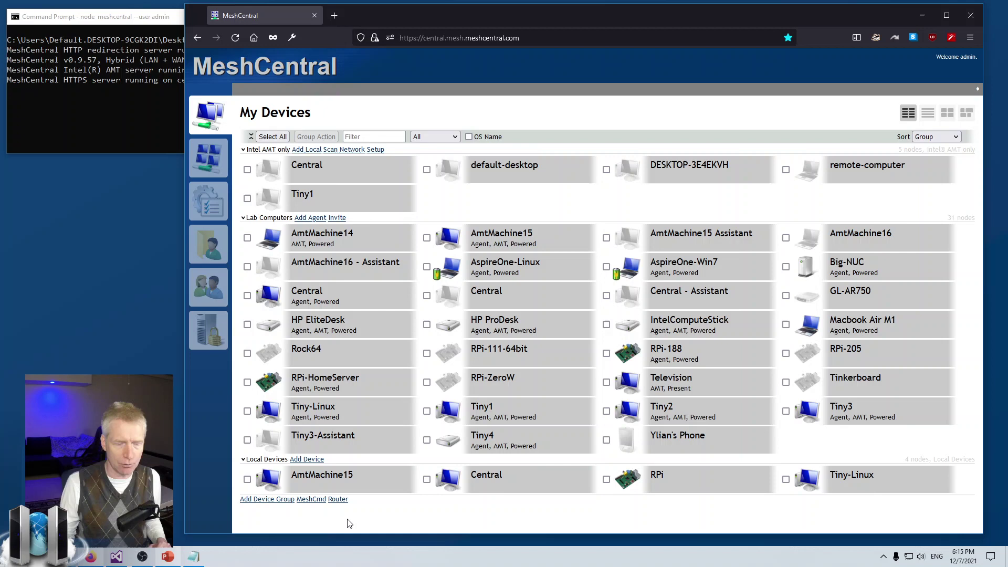
Start an IP KVM device group named Raritan KX III, model Raritan Dominion KX III.
{"action": "left_click", "coordinate": [262, 501]}
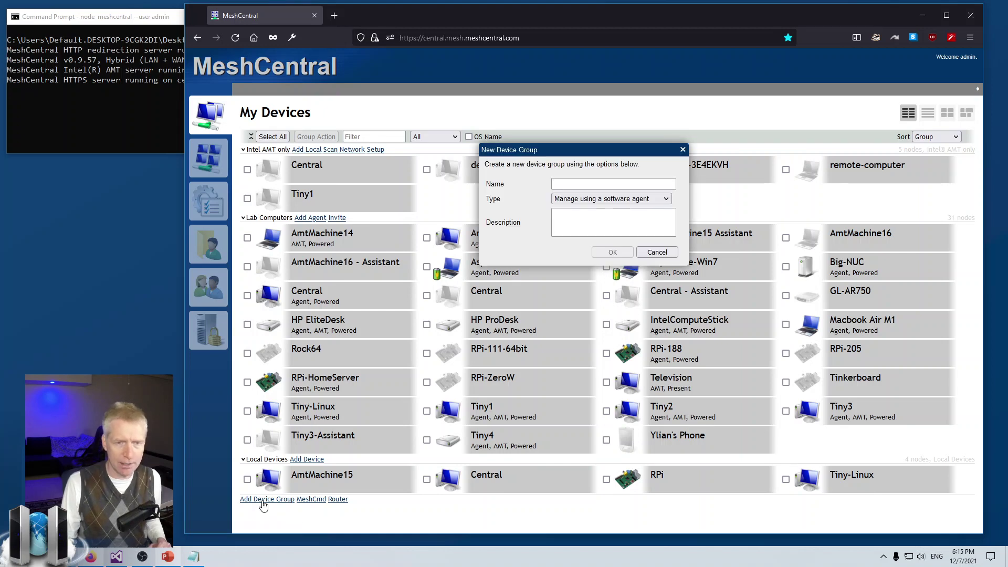
{"action": "left_click", "coordinate": [613, 199]}
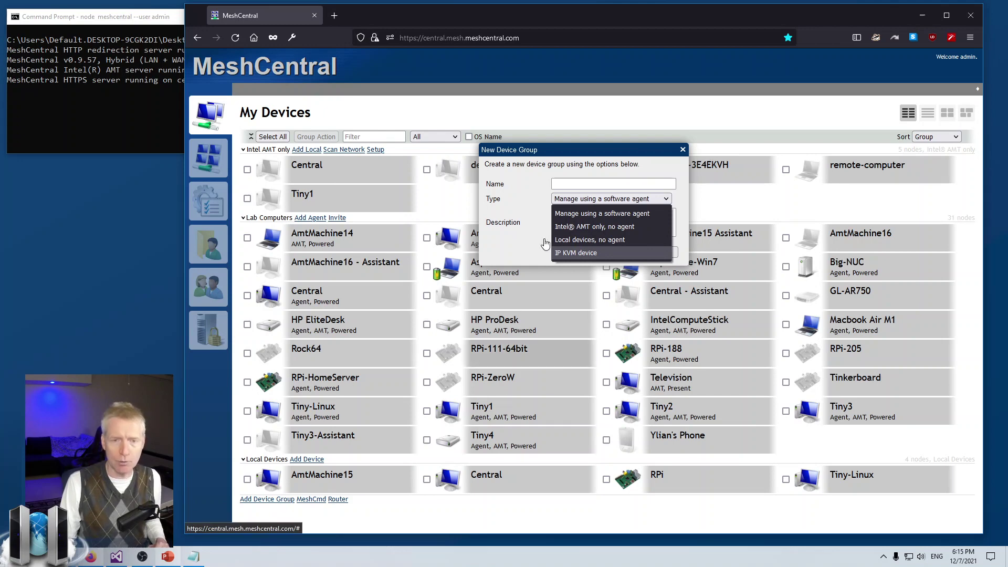
{"action": "left_click", "coordinate": [573, 252]}
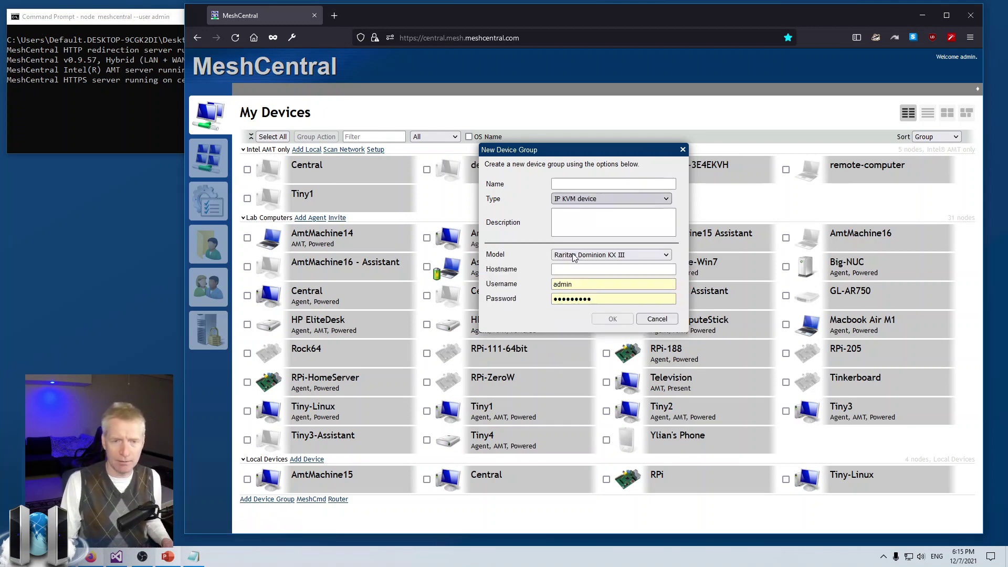
{"action": "left_click", "coordinate": [573, 186]}
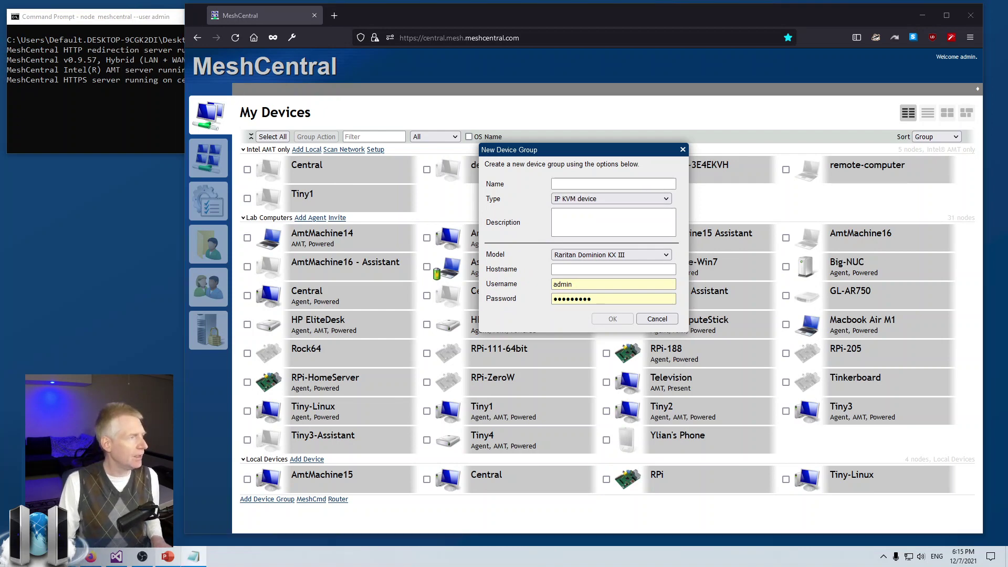
{"action": "type", "text": "Raritan KX III"}
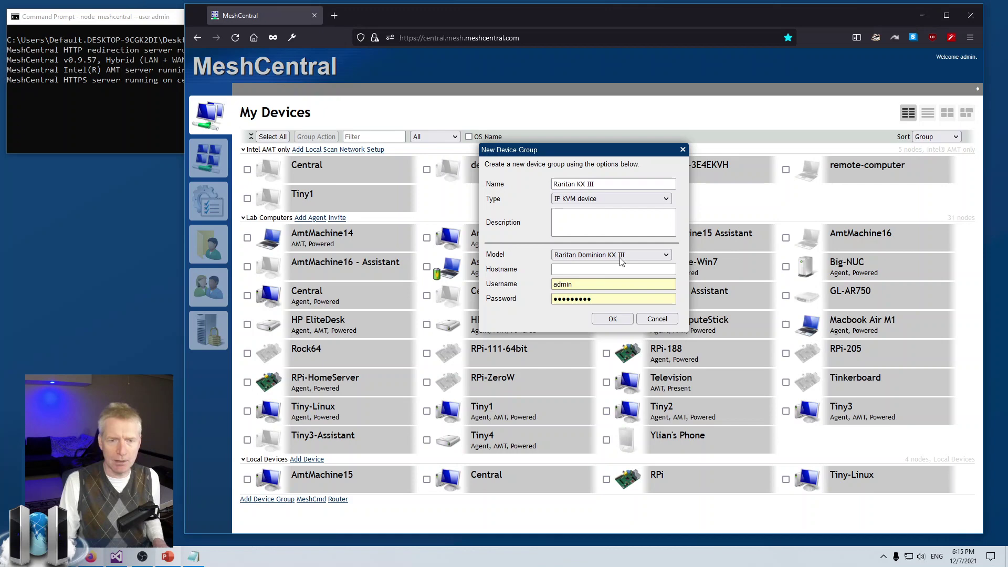
{"action": "left_click", "coordinate": [614, 255]}
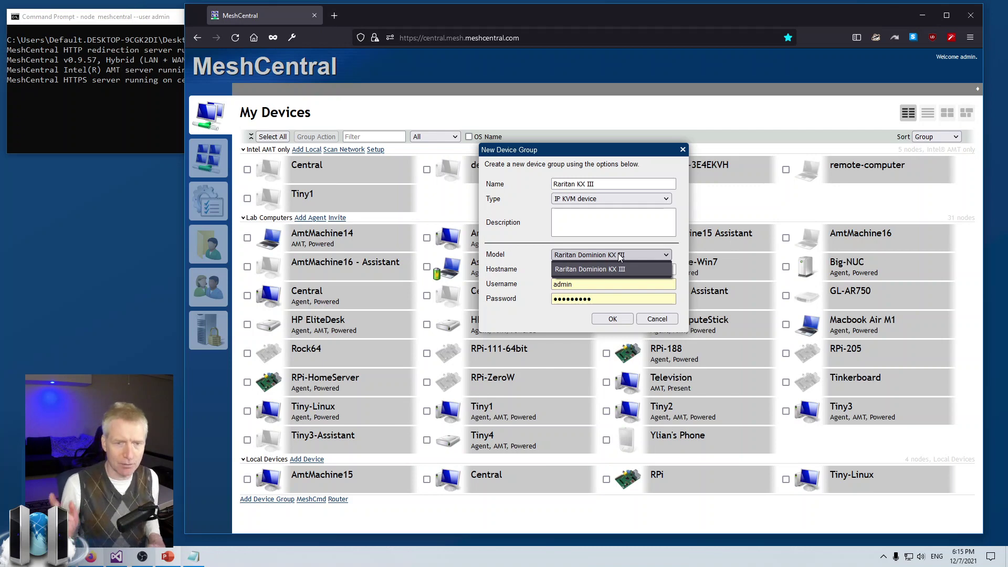
{"action": "left_click", "coordinate": [620, 258]}
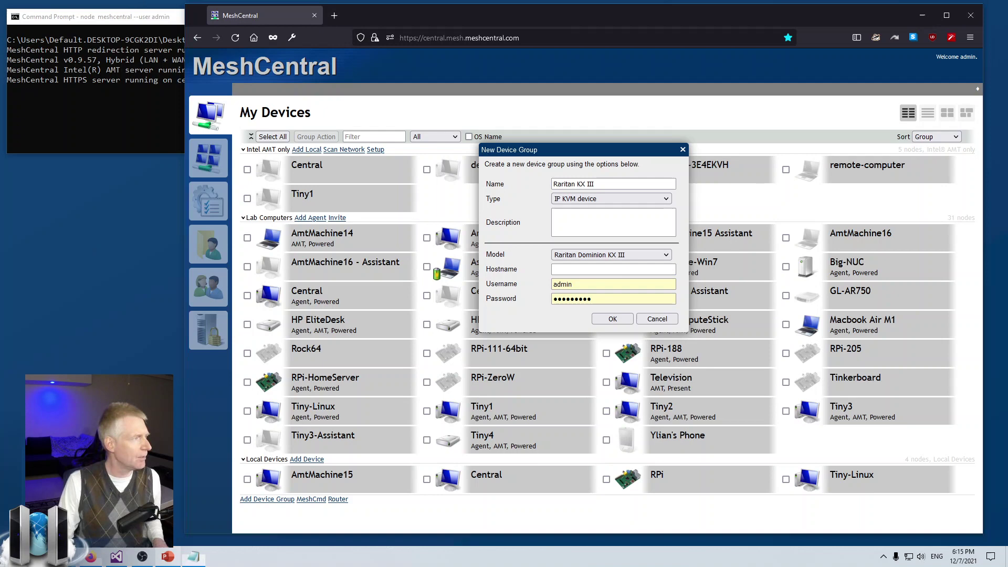
Enter KVM hostname 192.168.2.235 and the username and password.
{"action": "left_click", "coordinate": [633, 268]}
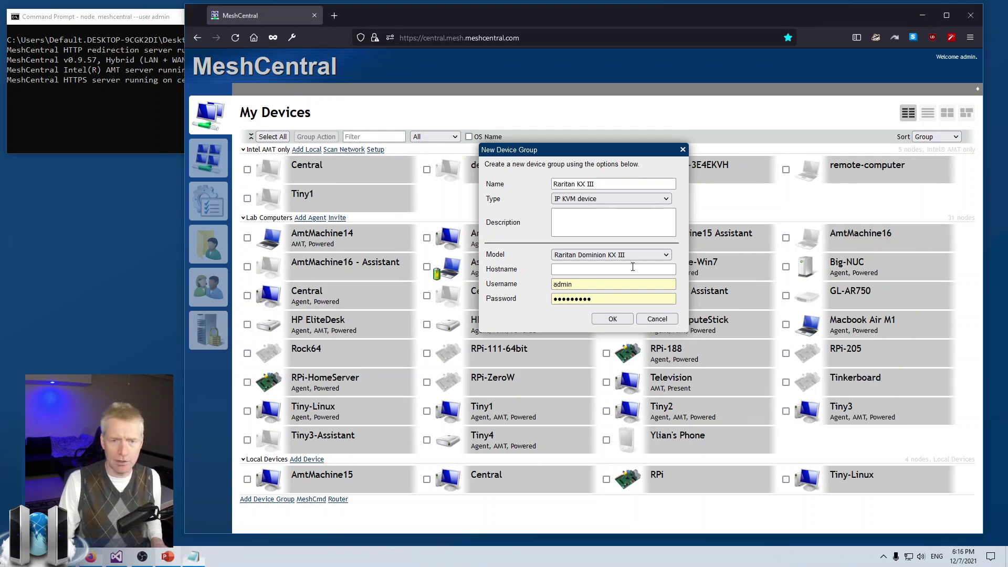
{"action": "type", "text": "192.168.2.235"}
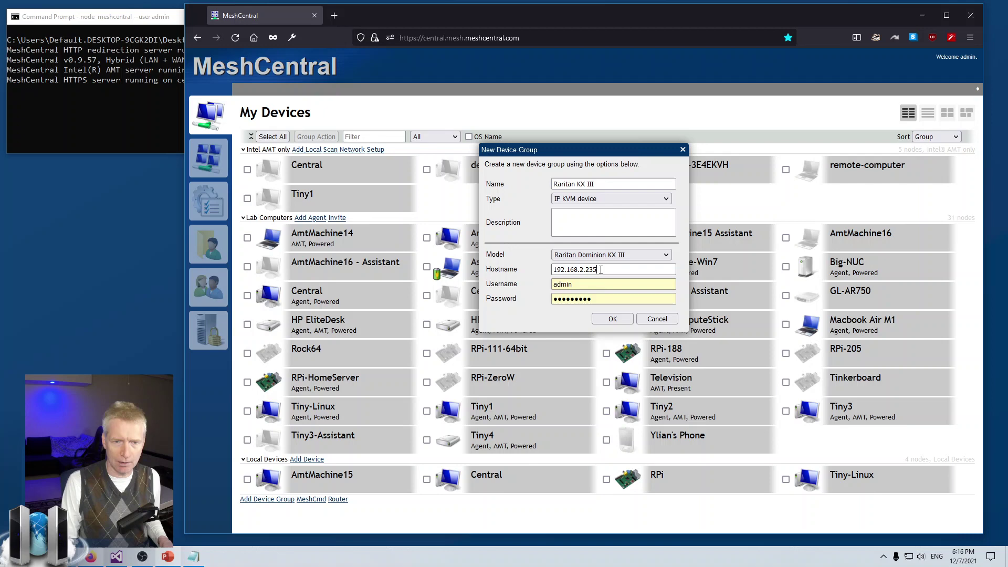
{"action": "key", "text": "Tab"}
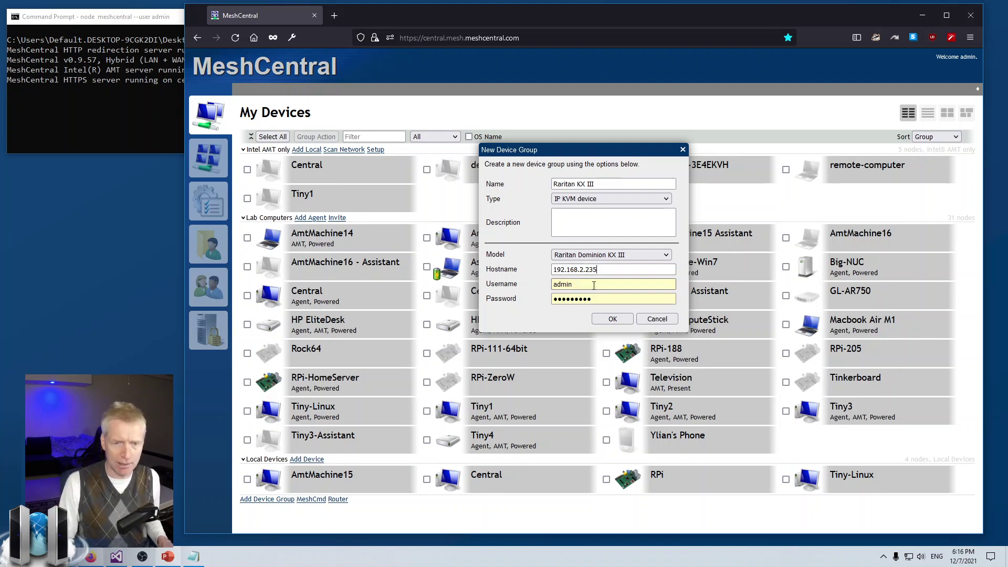
{"action": "key", "text": "Tab"}
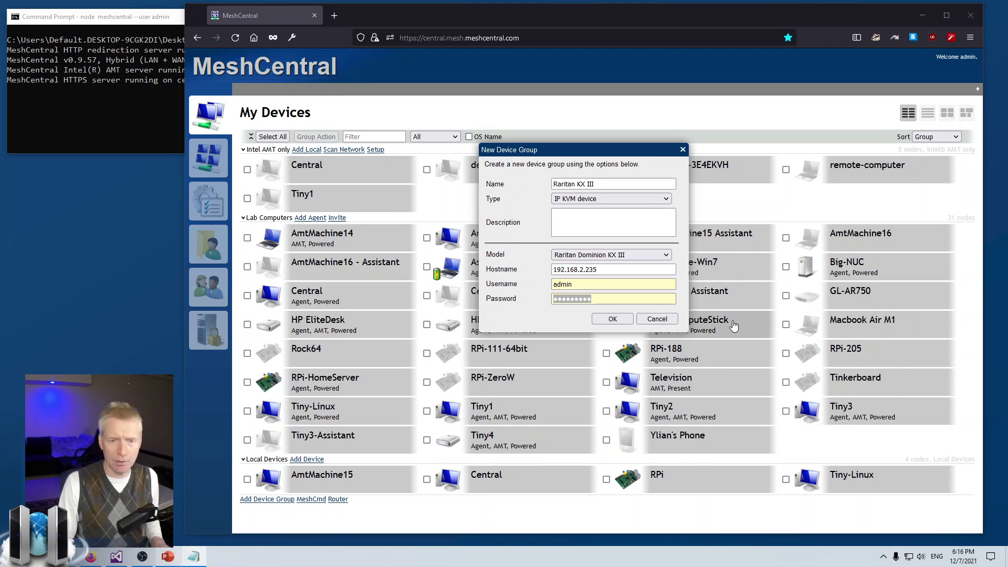
{"action": "left_click", "coordinate": [602, 297]}
{"action": "type", "text": "********"}
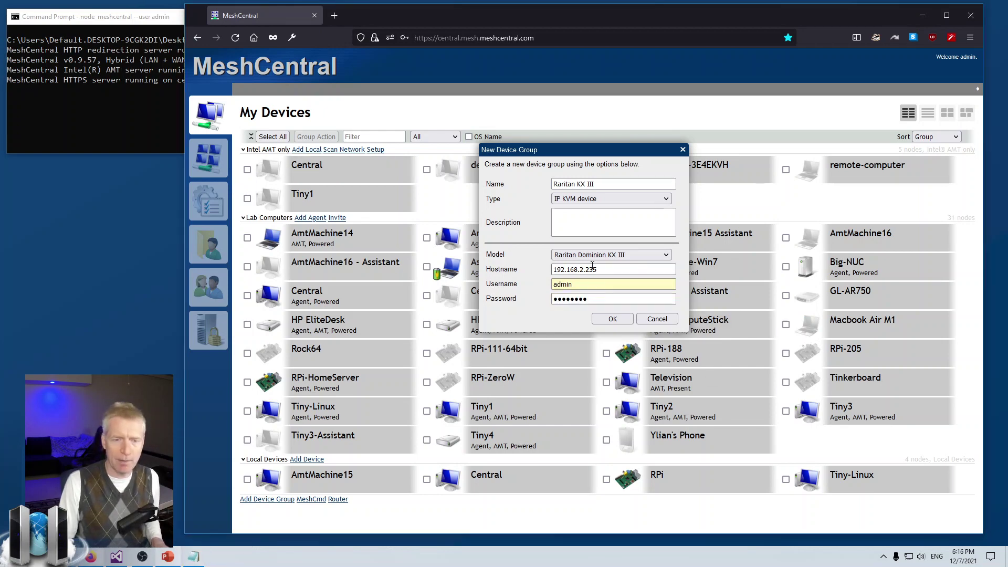
{"action": "left_click", "coordinate": [584, 298]}
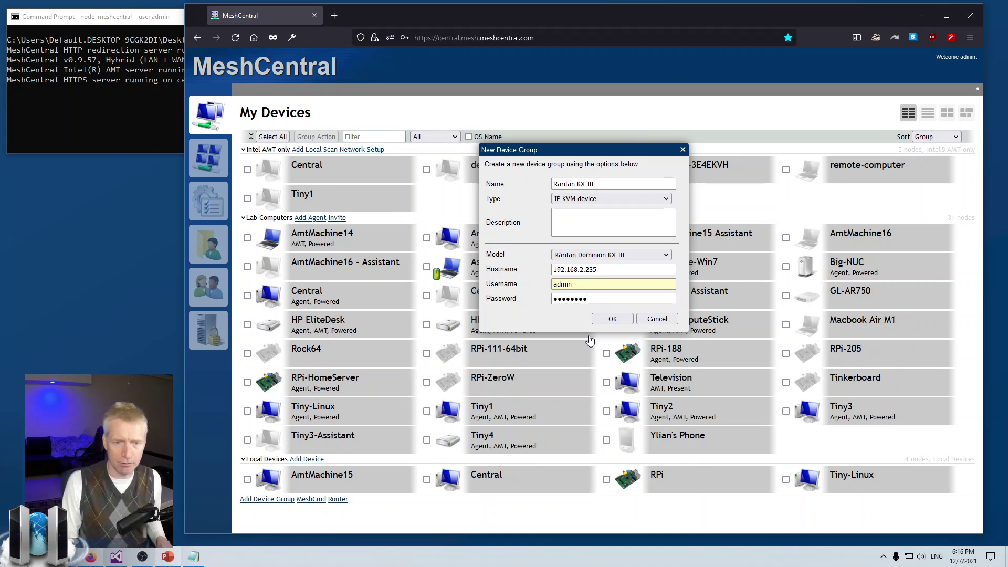
Confirm the Raritan KX III group, open Dominion_KX3_Port2, and decline saving the login.
{"action": "left_click", "coordinate": [606, 320]}
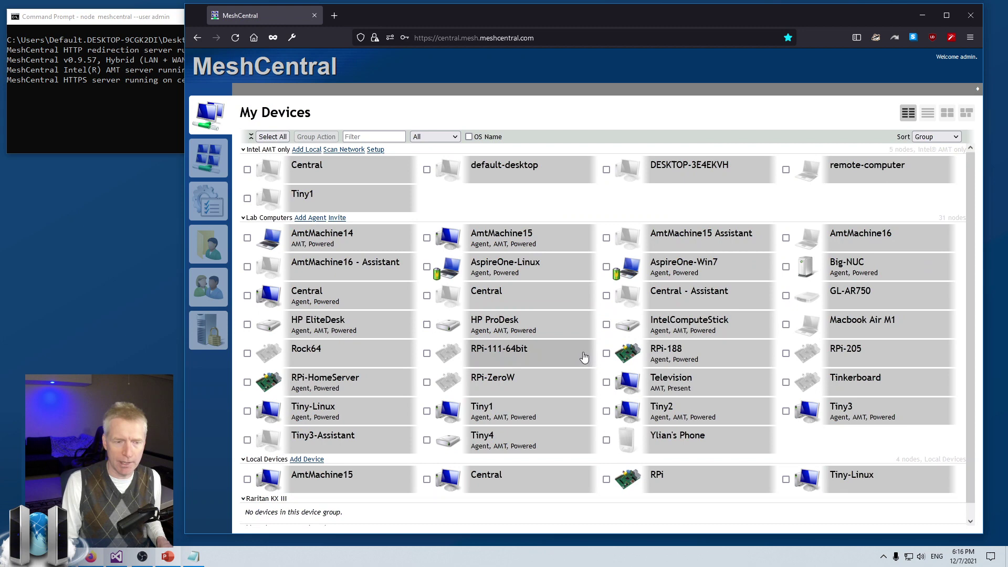
{"action": "scroll", "coordinate": [583, 353], "scroll_direction": "down", "scroll_amount": 1}
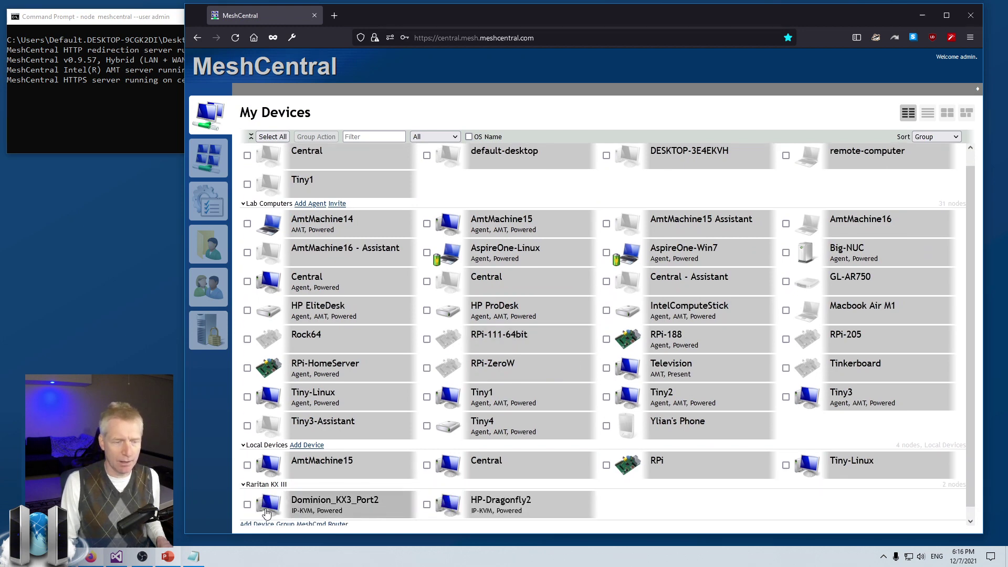
{"action": "scroll", "coordinate": [268, 508], "scroll_direction": "down", "scroll_amount": 1}
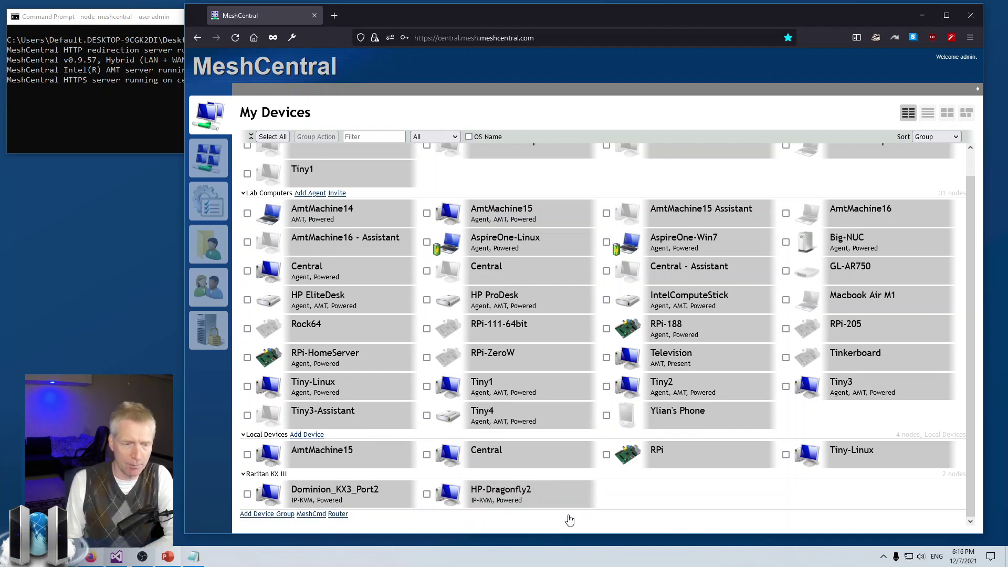
{"action": "left_click", "coordinate": [362, 496]}
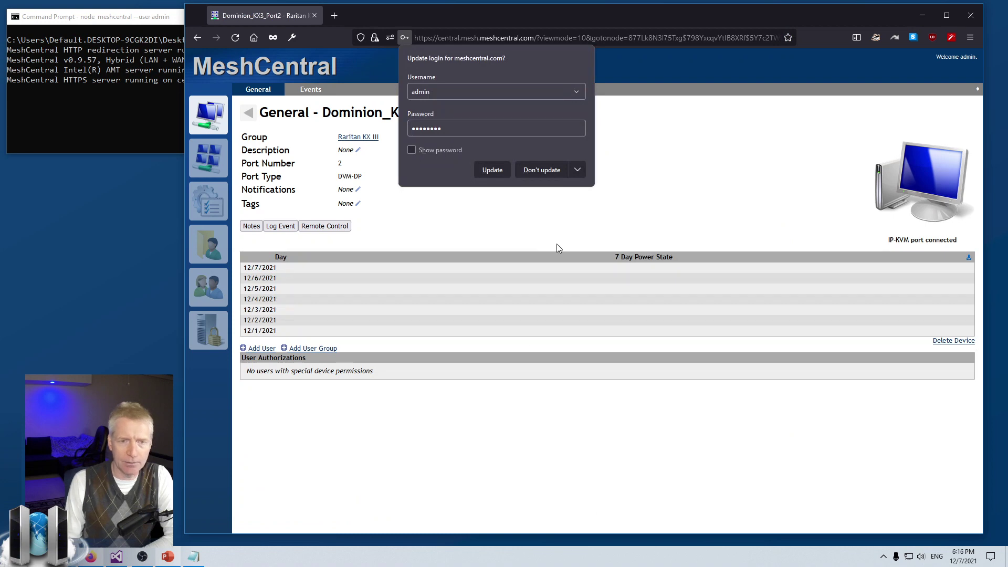
{"action": "left_click", "coordinate": [541, 170]}
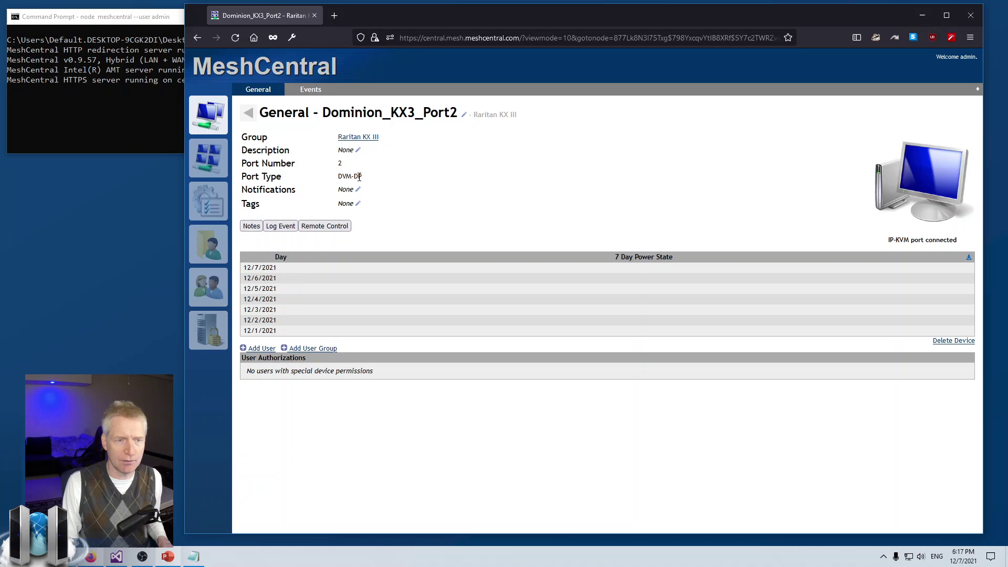
Open HP-Dragonfly2 and rename it to HP-Dragonfly2asdasd as a test.
{"action": "left_click", "coordinate": [248, 112]}
{"action": "left_click", "coordinate": [505, 503]}
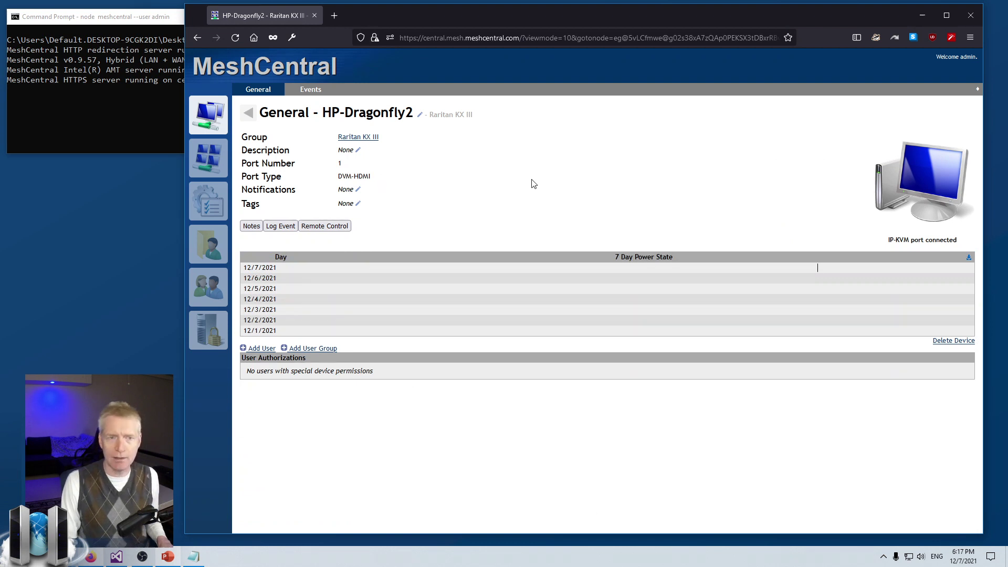
{"action": "left_click", "coordinate": [392, 124]}
{"action": "type", "text": "HP-Dragonfly2a"}
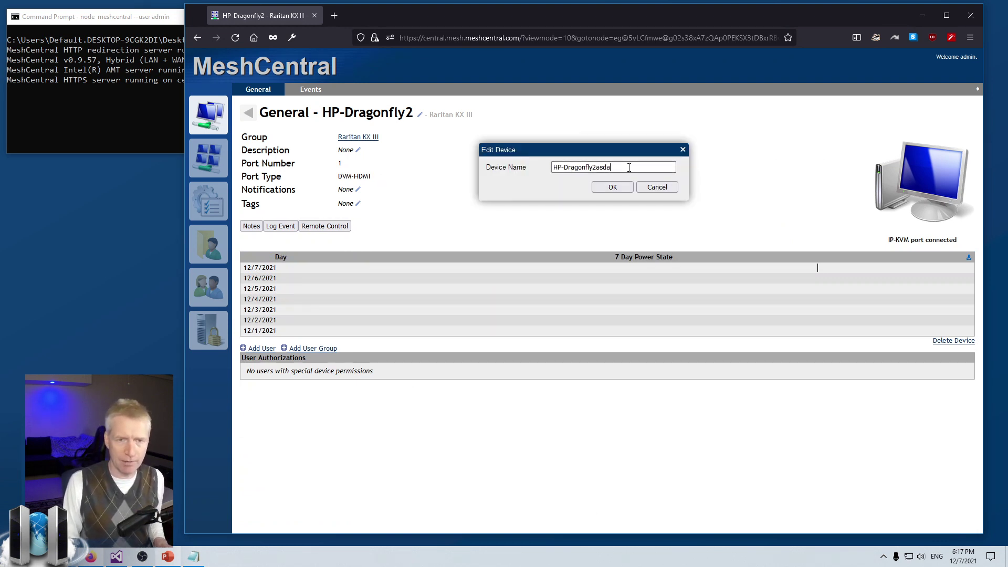
{"action": "type", "text": "sdasd"}
{"action": "left_click", "coordinate": [612, 187]}
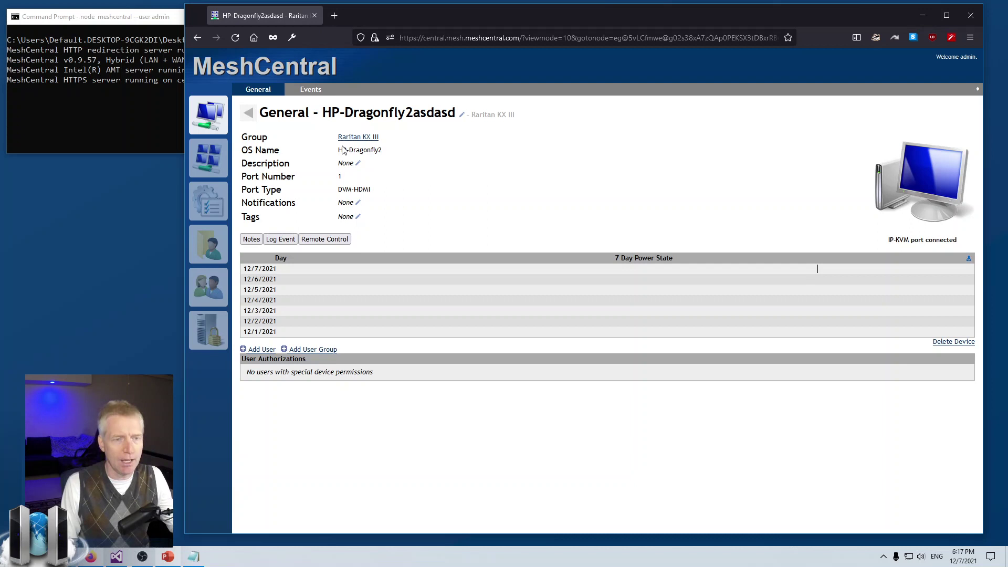
Restore the name HP-Dragonfly2, then open and close Icon Selection unchanged.
{"action": "left_click", "coordinate": [401, 120]}
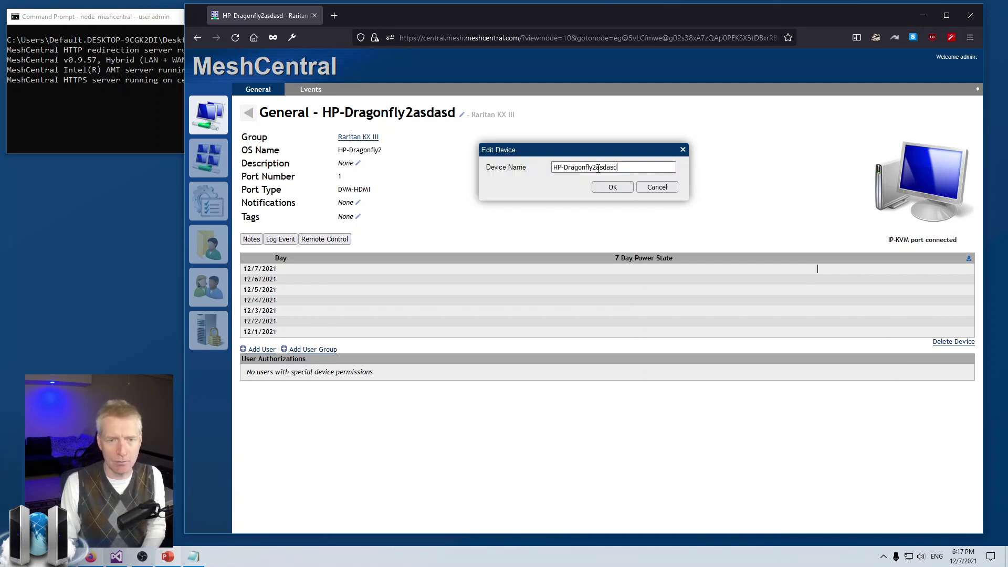
{"action": "key", "text": "BackSpace"}
{"action": "key", "text": "BackSpace"}
{"action": "key", "text": "BackSpace"}
{"action": "left_click", "coordinate": [612, 186]}
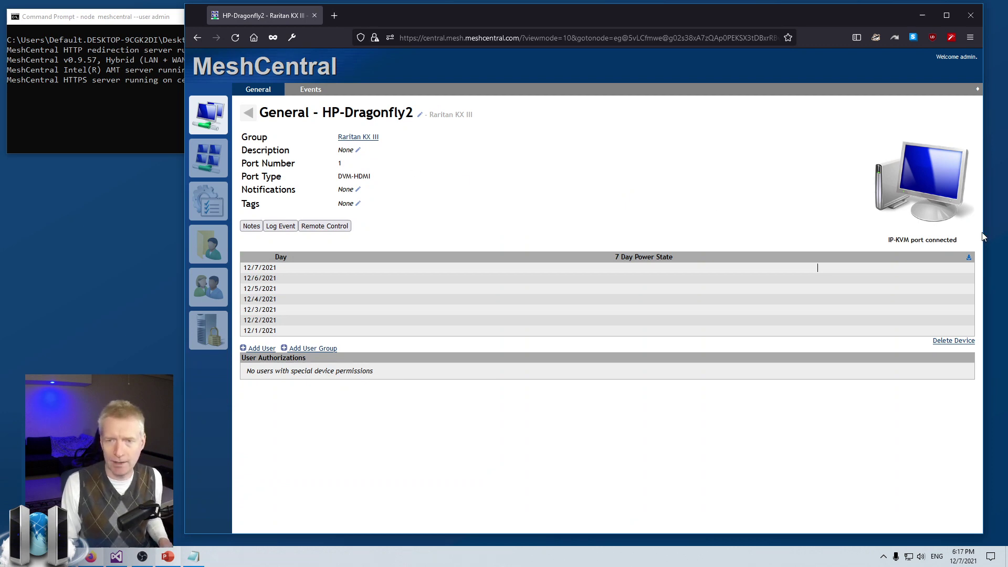
{"action": "left_click", "coordinate": [967, 199]}
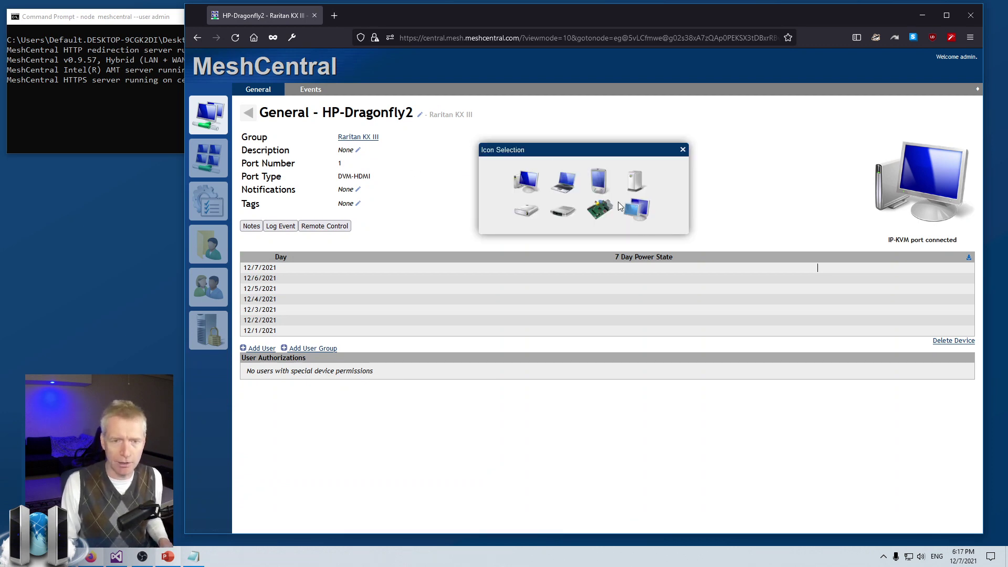
{"action": "left_click", "coordinate": [682, 150]}
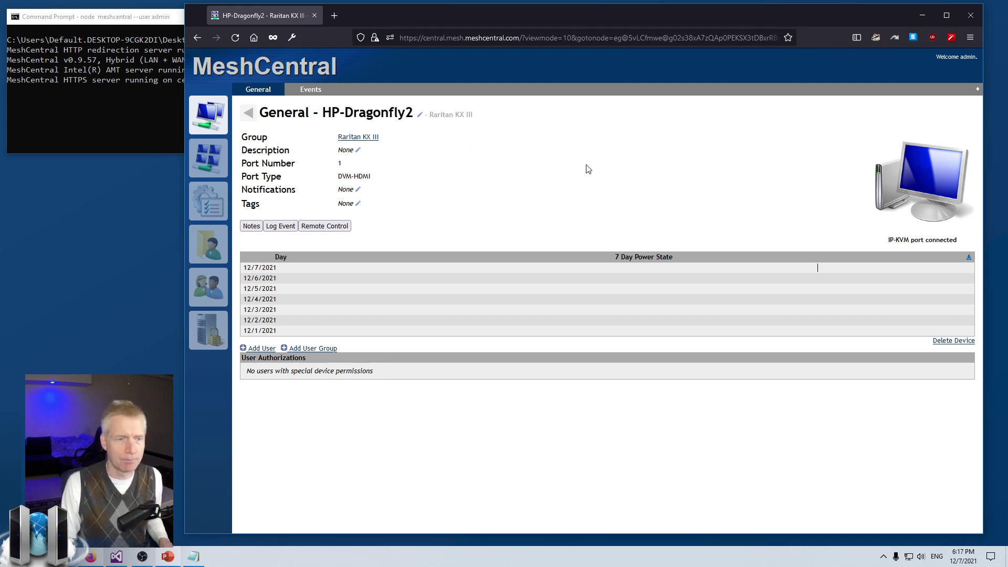
Reopen Dominion_KX3_Port2 from the device list and launch its remote control session.
{"action": "left_click", "coordinate": [250, 113]}
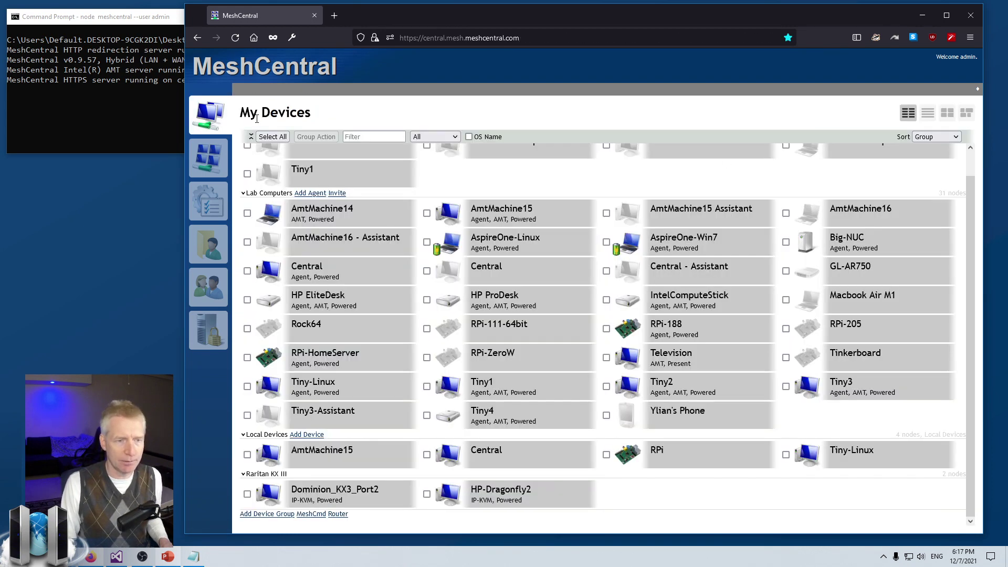
{"action": "left_click", "coordinate": [349, 500]}
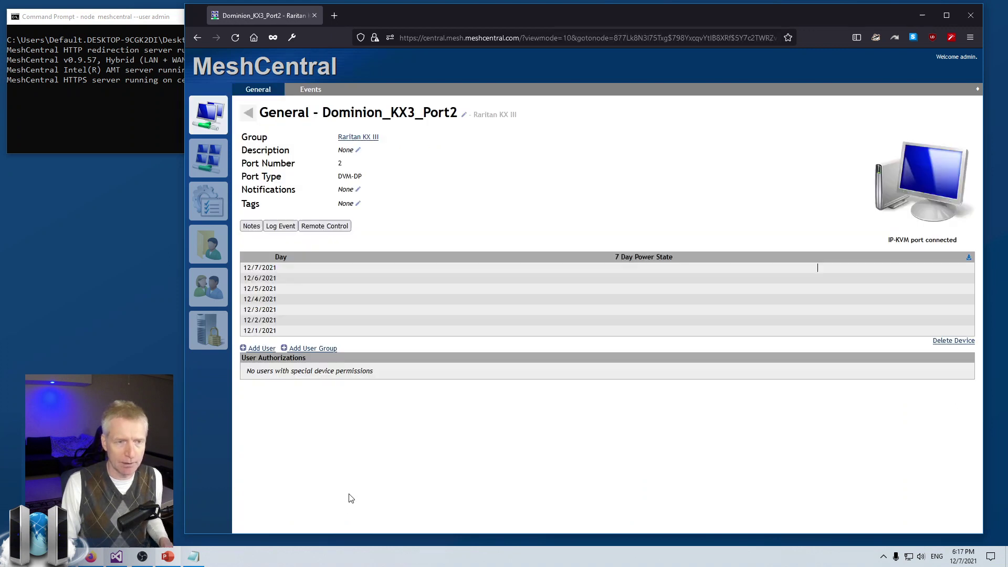
{"action": "left_click", "coordinate": [327, 227]}
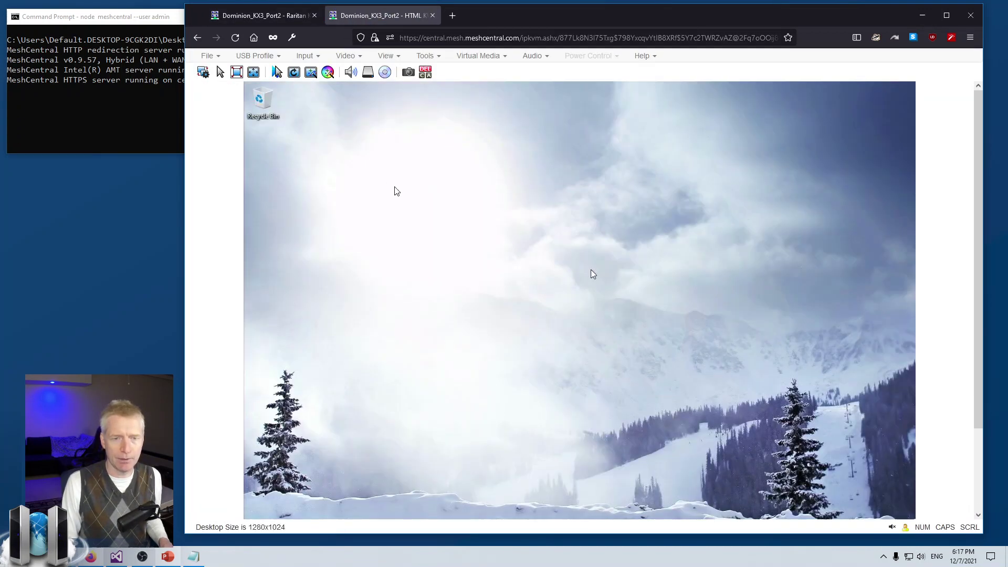
Detach the HTML KVM viewer into a smaller lower-right window, then return to PowerPoint.
{"action": "left_click_drag", "start_coordinate": [590, 269], "coordinate": [669, 384]}
{"action": "left_click_drag", "start_coordinate": [740, 392], "coordinate": [464, 166]}
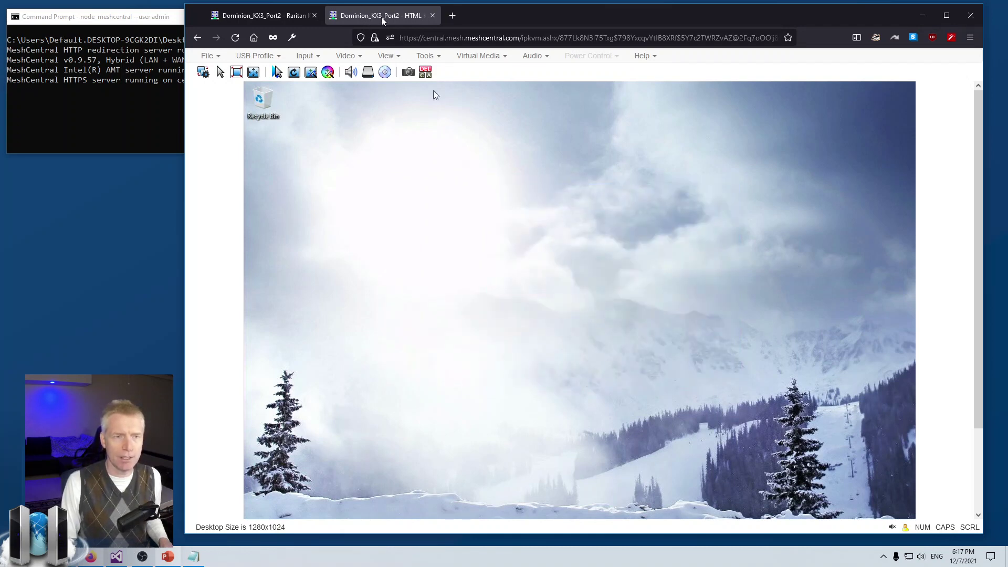
{"action": "left_click", "coordinate": [432, 15]}
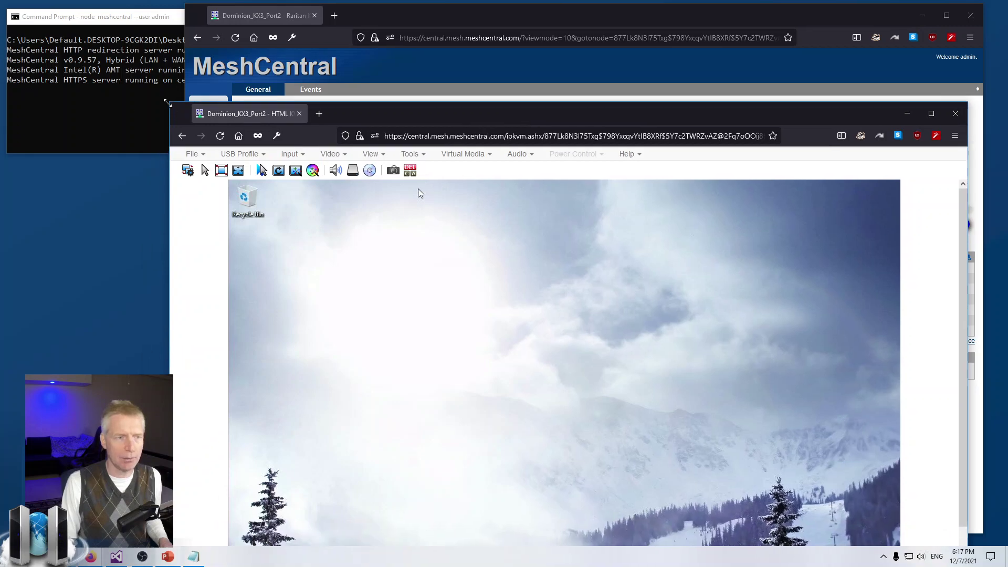
{"action": "left_click_drag", "start_coordinate": [167, 105], "coordinate": [554, 271]}
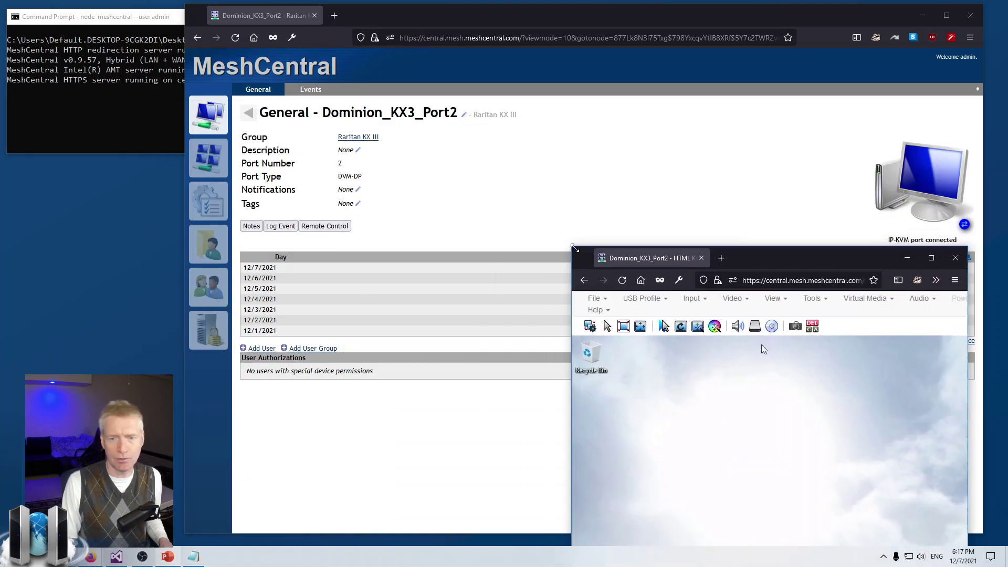
{"action": "left_click_drag", "start_coordinate": [775, 282], "coordinate": [793, 194]}
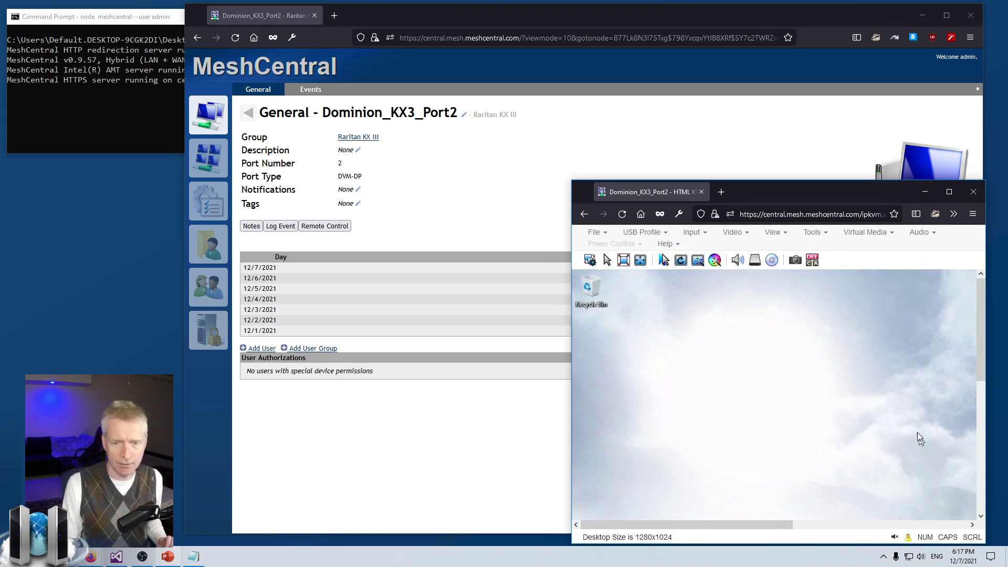
{"action": "left_click_drag", "start_coordinate": [726, 350], "coordinate": [856, 453]}
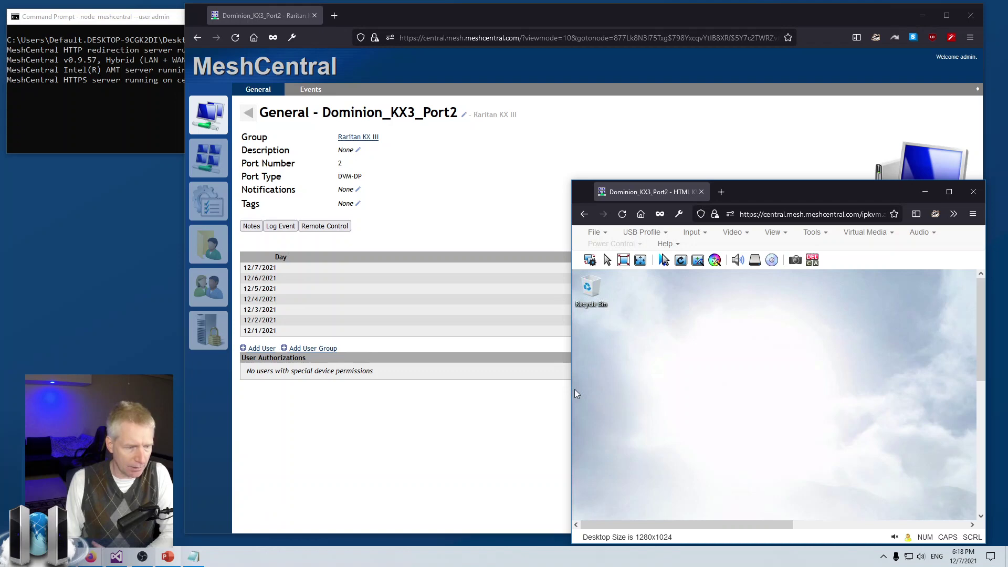
{"action": "left_click", "coordinate": [165, 555]}
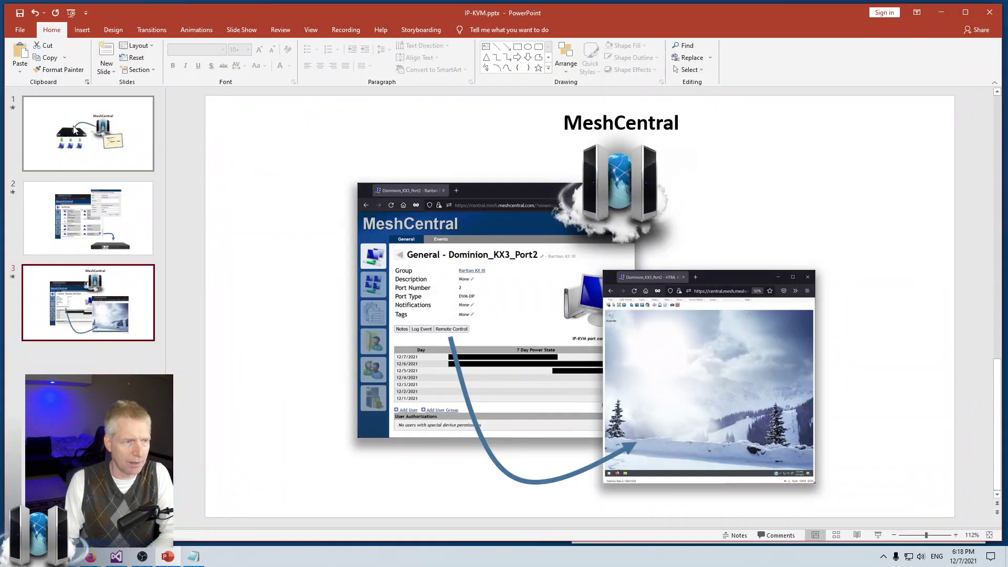
Return to the first IP-KVM slide and minimise PowerPoint.
{"action": "key", "text": "Home"}
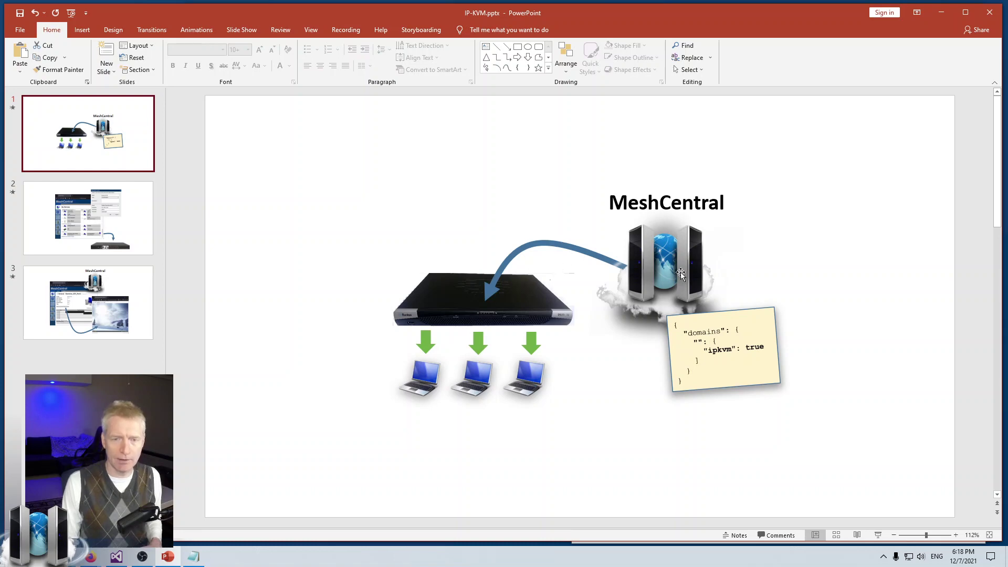
{"action": "left_click", "coordinate": [940, 12]}
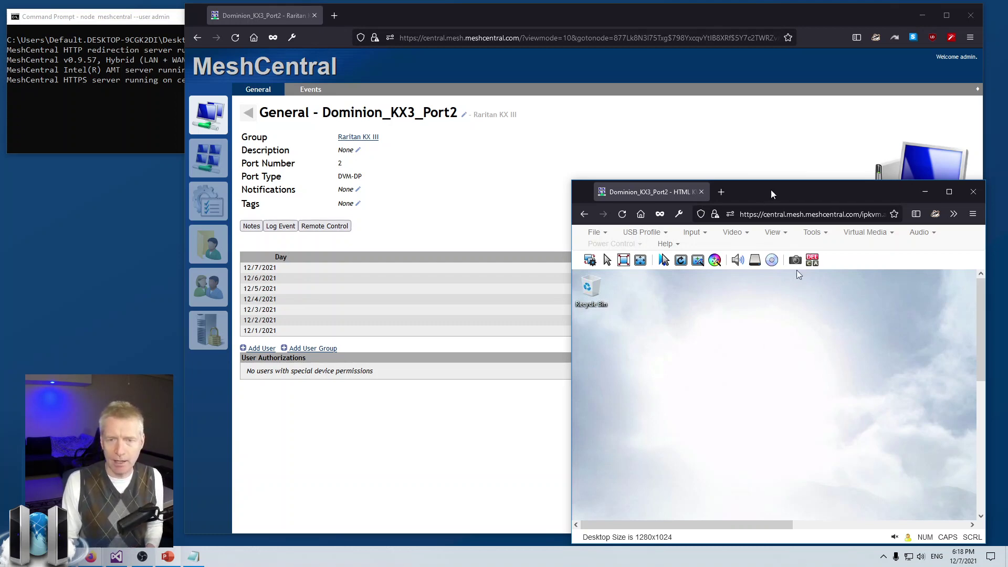
Move the viewer aside, check Dominion_KX3_Port2's single remote desktop session, and return to My Devices.
{"action": "mouse_move", "coordinate": [773, 194]}
{"action": "left_mouse_down"}
{"action": "mouse_move", "coordinate": [719, 220]}
{"action": "mouse_move", "coordinate": [285, 253]}
{"action": "mouse_move", "coordinate": [243, 267]}
{"action": "left_mouse_up"}
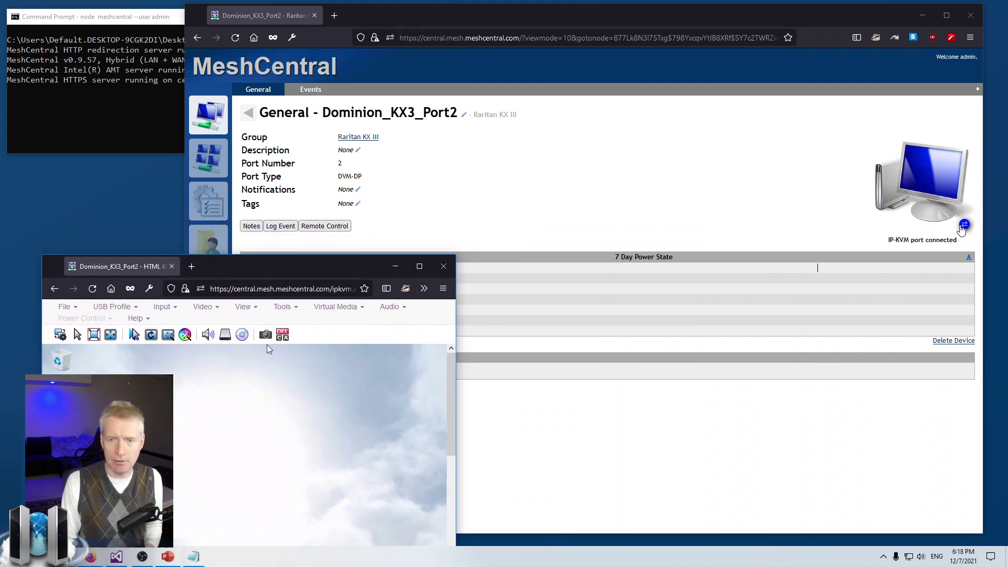
{"action": "left_click", "coordinate": [964, 226]}
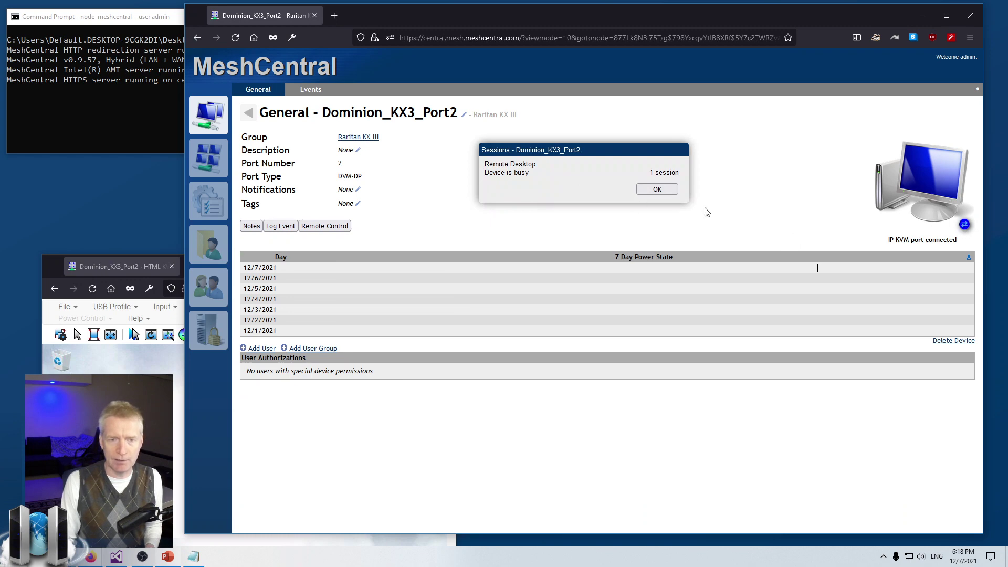
{"action": "left_click", "coordinate": [657, 189]}
{"action": "left_click", "coordinate": [249, 113]}
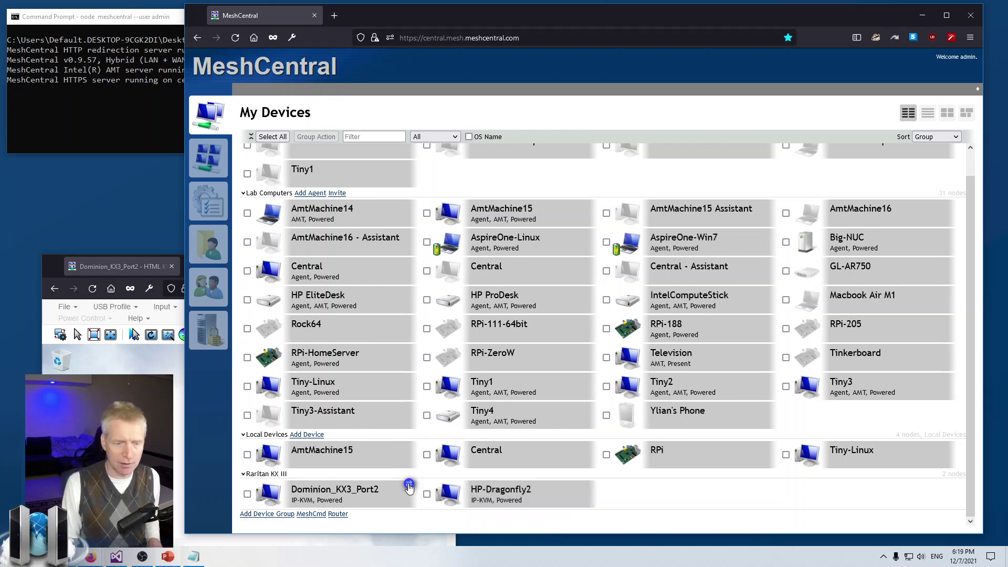
Close the Dominion_KX3_Port2 remote desktop viewer and open HP-Dragonfly2's device page.
{"action": "left_click", "coordinate": [149, 345]}
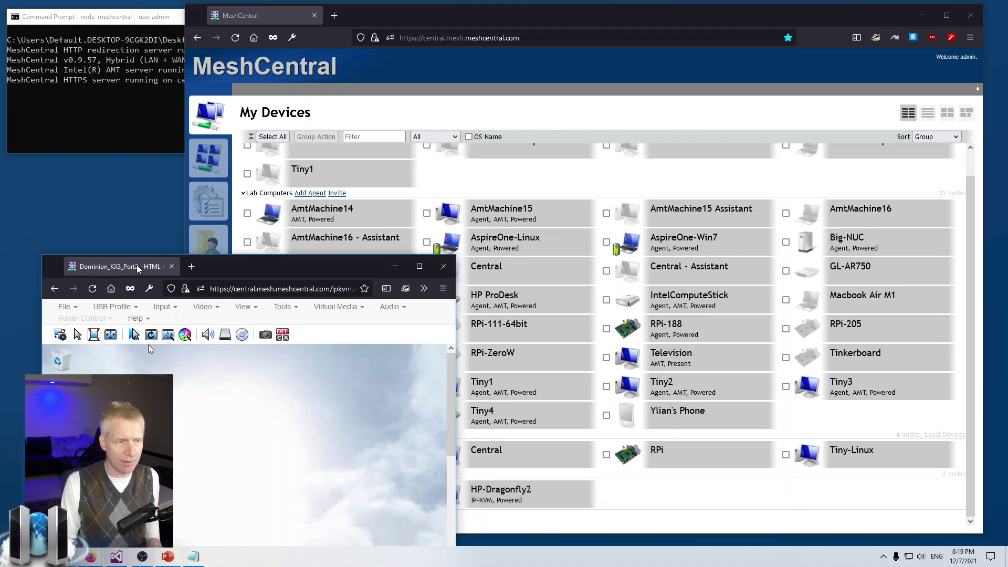
{"action": "left_click_drag", "start_coordinate": [178, 266], "coordinate": [671, 278]}
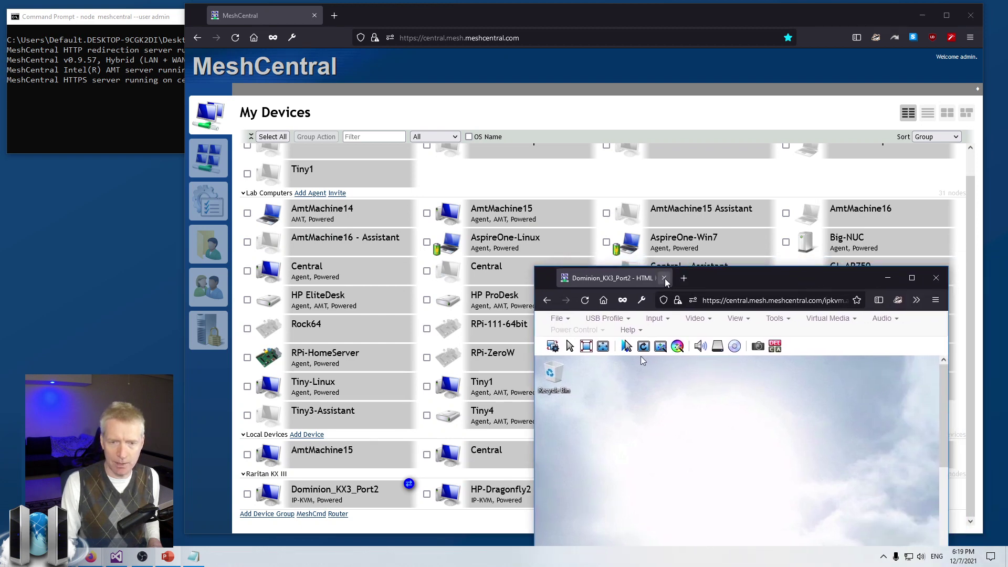
{"action": "left_click", "coordinate": [665, 278]}
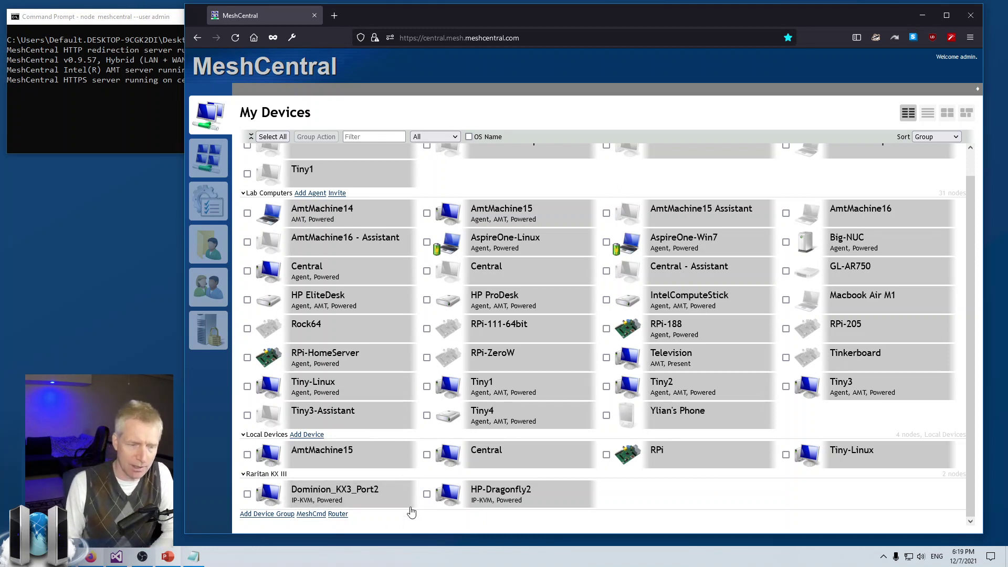
{"action": "left_click", "coordinate": [497, 492]}
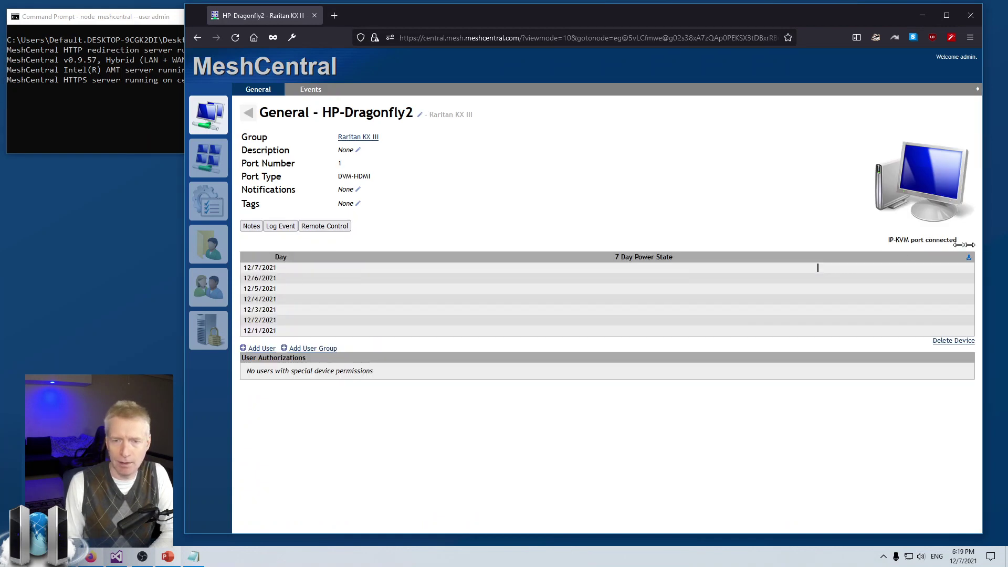
Narrow the device page and start a remote KVM session to HP-Dragonfly2 in its own window.
{"action": "left_click_drag", "start_coordinate": [983, 249], "coordinate": [565, 247]}
{"action": "left_click", "coordinate": [316, 227]}
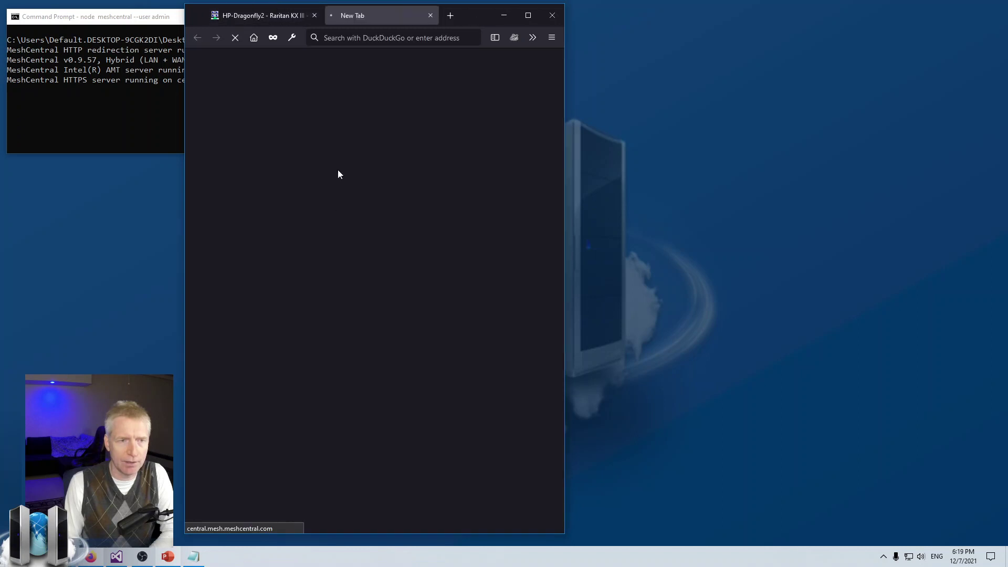
{"action": "left_click_drag", "start_coordinate": [358, 18], "coordinate": [801, 15]}
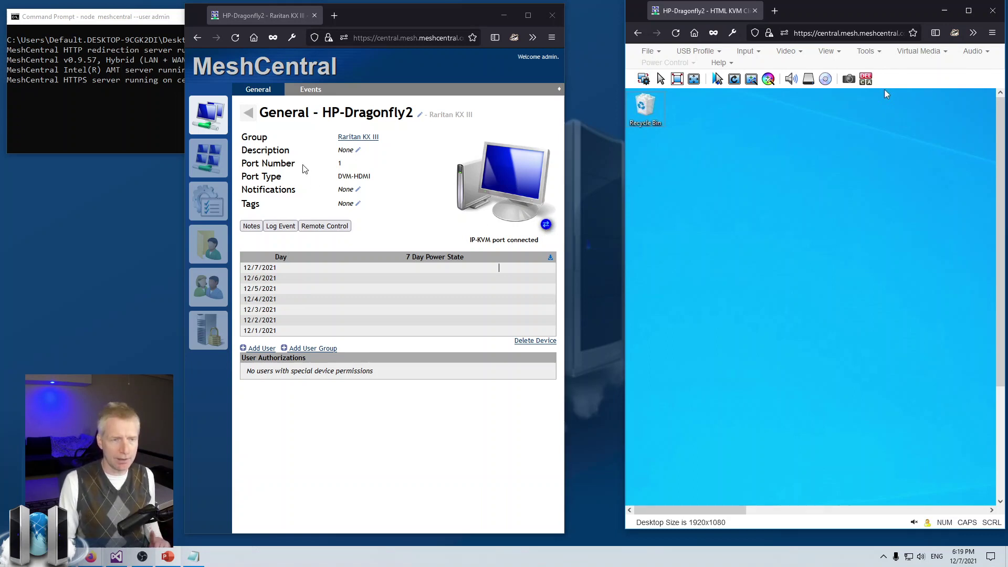
Show HP-Dragonfly2's event log, then close the detached KVM viewer to end the 35-second session.
{"action": "left_click", "coordinate": [307, 93]}
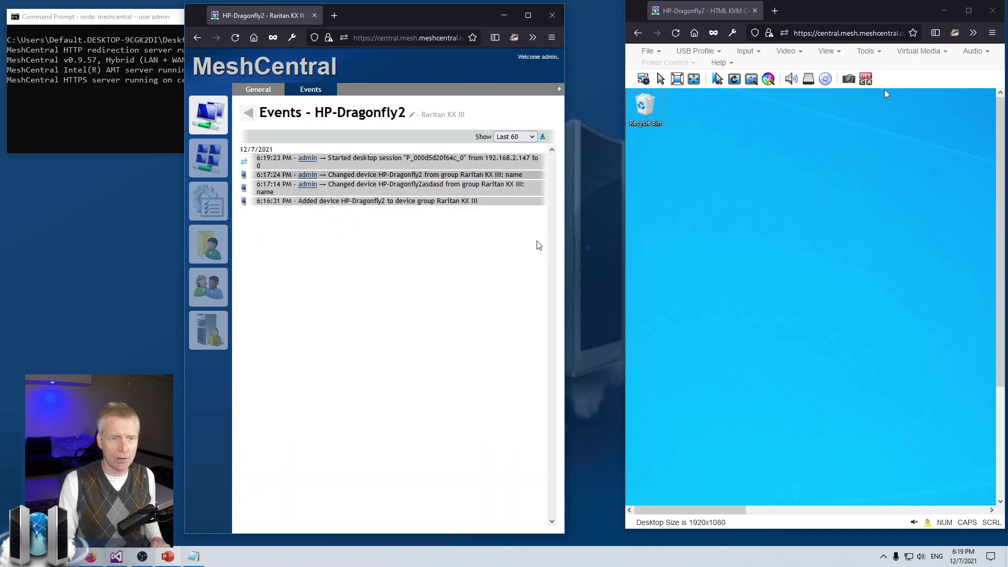
{"action": "left_click_drag", "start_coordinate": [564, 262], "coordinate": [759, 261]}
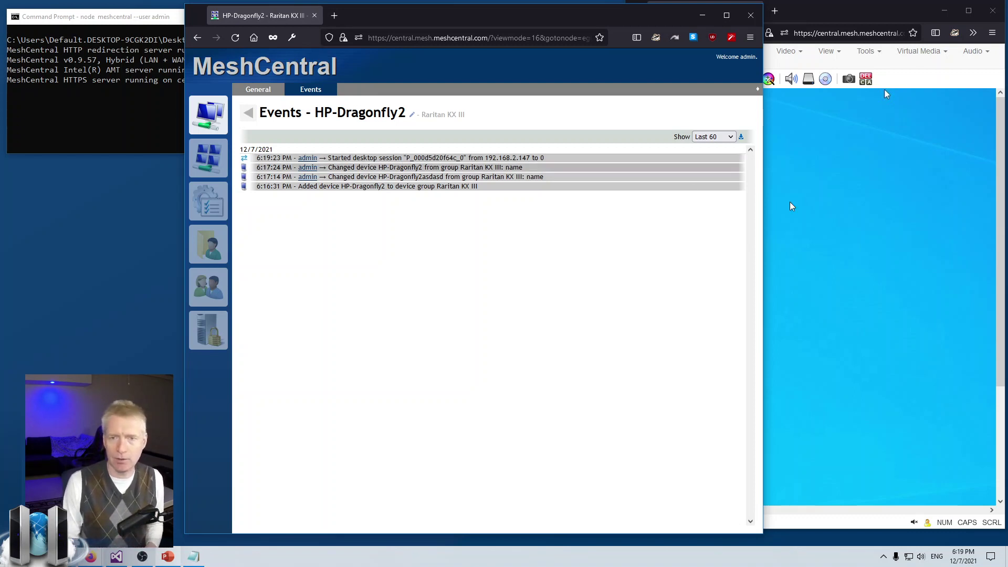
{"action": "left_click", "coordinate": [846, 201]}
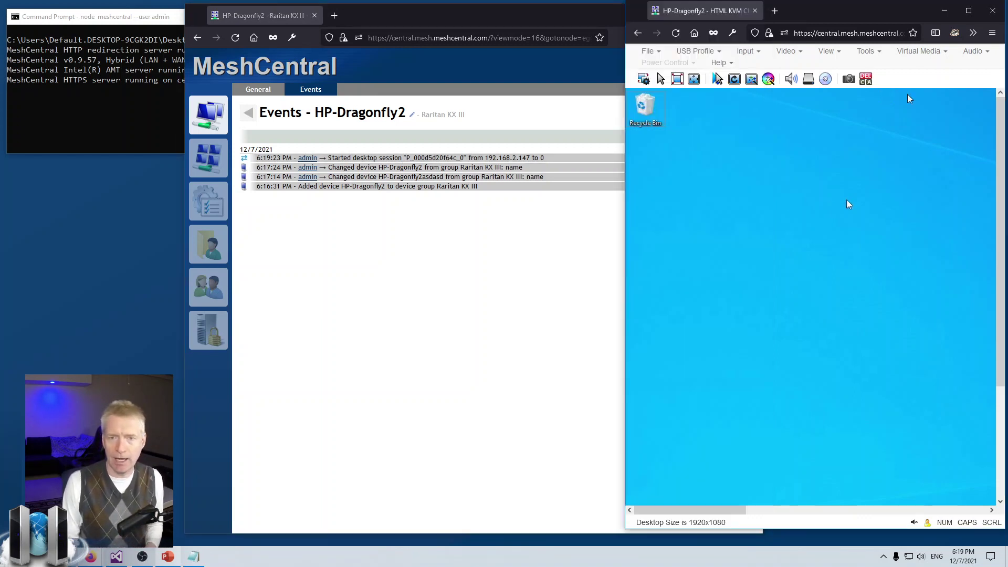
{"action": "left_click", "coordinate": [990, 15]}
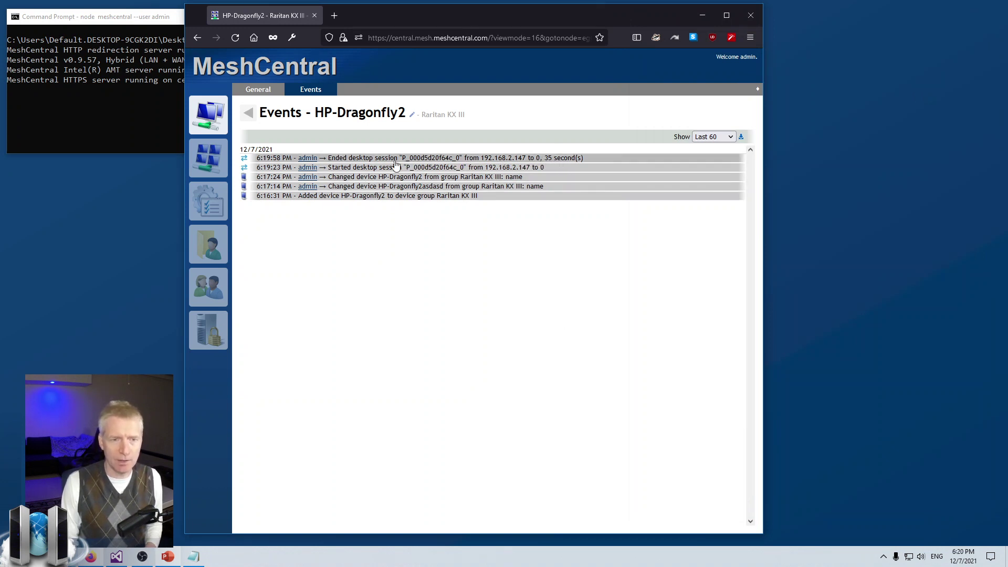
Review the 6:19:58 PM ended-session details (820388 bytes in, 3891 out), then return to General.
{"action": "left_click", "coordinate": [562, 165]}
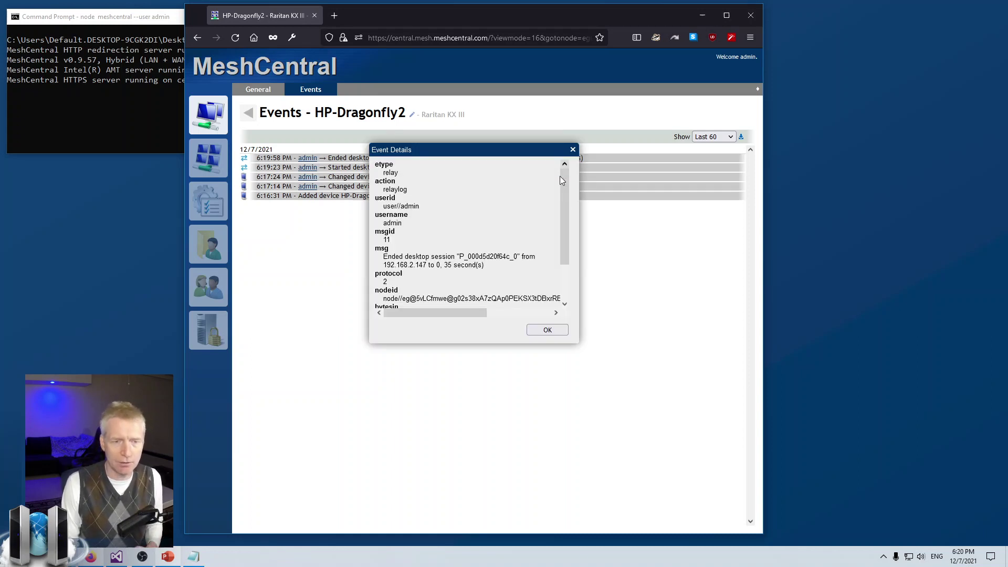
{"action": "left_click_drag", "start_coordinate": [573, 201], "coordinate": [571, 255]}
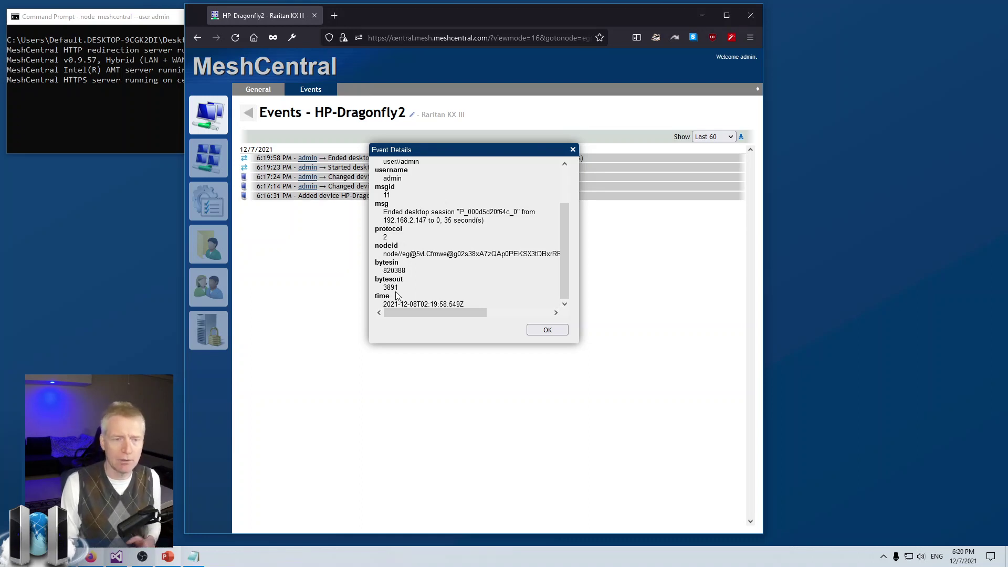
{"action": "left_click", "coordinate": [532, 329]}
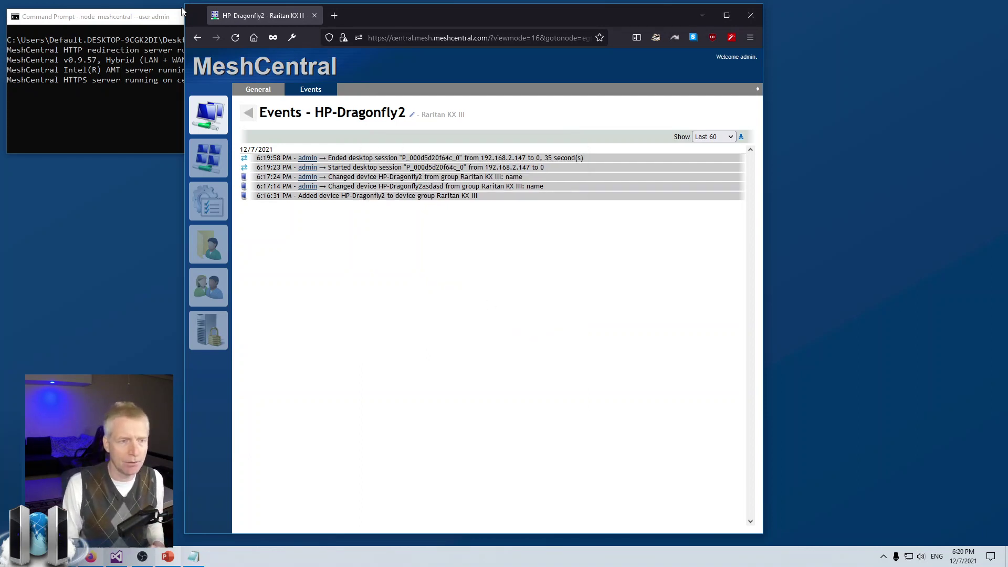
{"action": "left_click", "coordinate": [261, 89]}
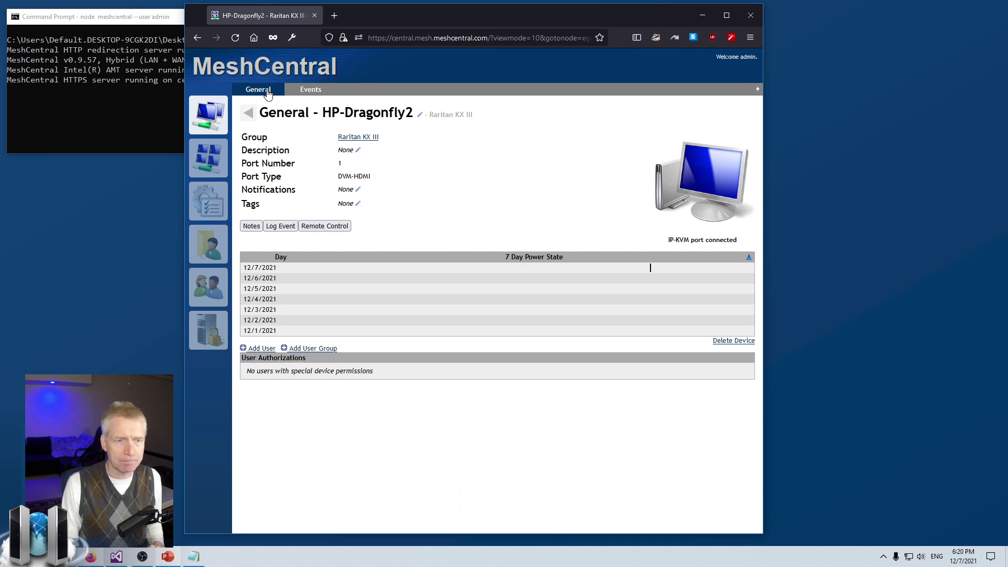
Check My Events and the admin user's event history, then return to My Devices.
{"action": "left_click", "coordinate": [215, 210]}
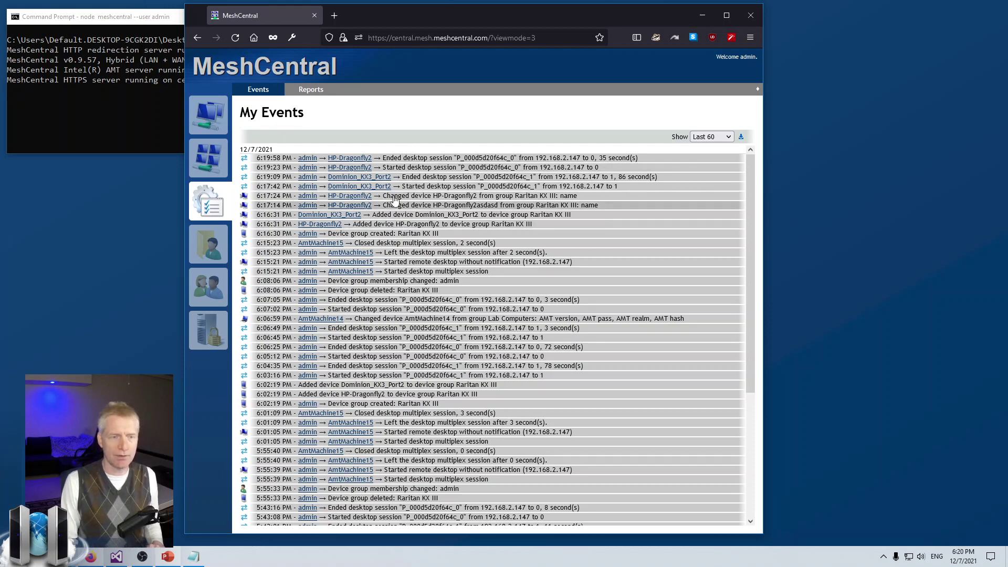
{"action": "left_click", "coordinate": [202, 301]}
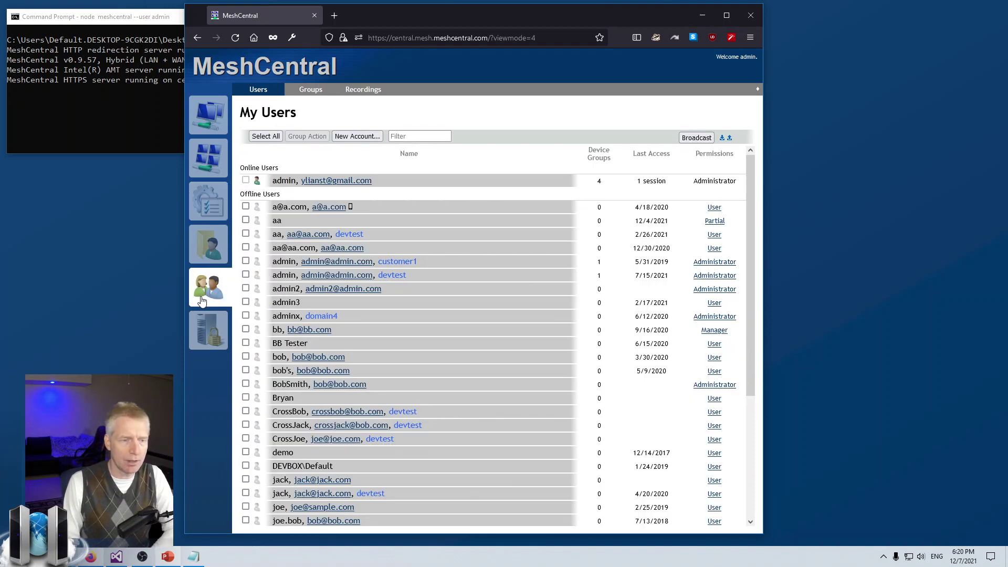
{"action": "left_click", "coordinate": [283, 181]}
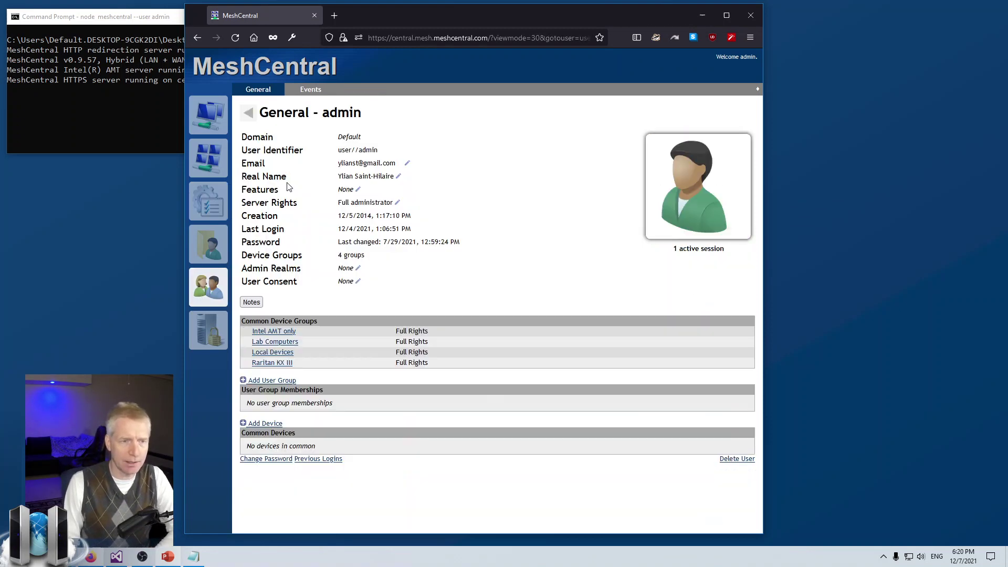
{"action": "left_click", "coordinate": [310, 90]}
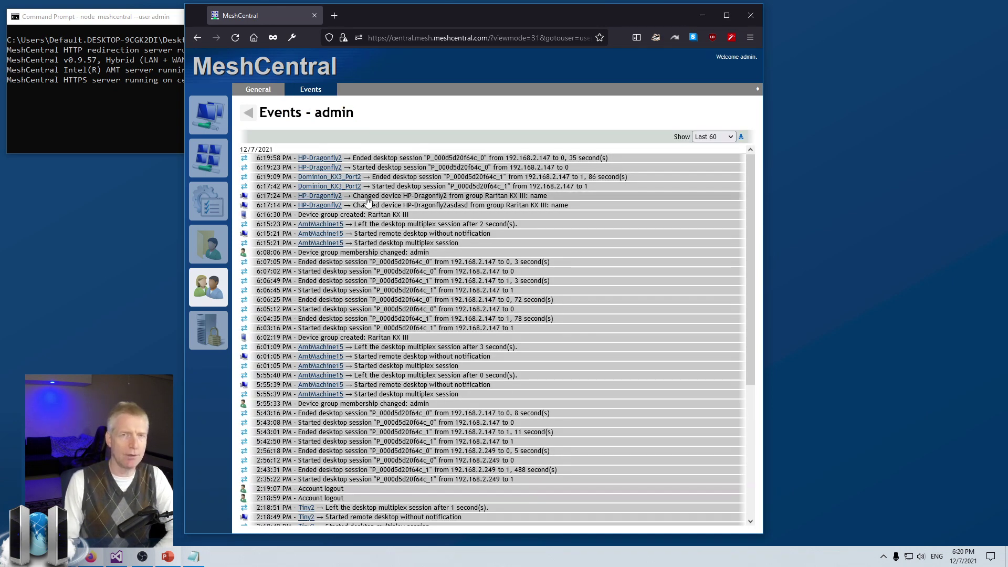
{"action": "left_click", "coordinate": [248, 112]}
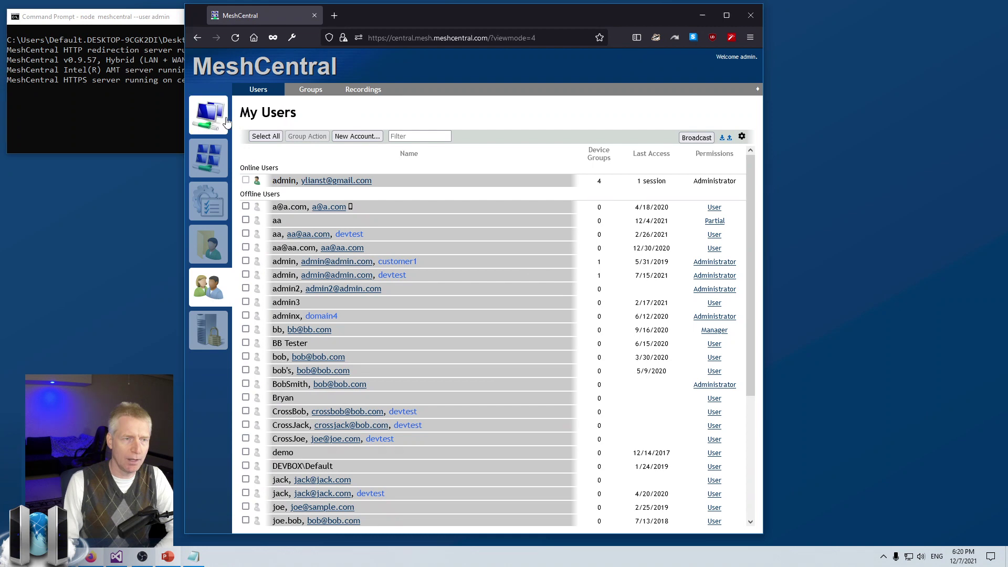
{"action": "left_click", "coordinate": [209, 114]}
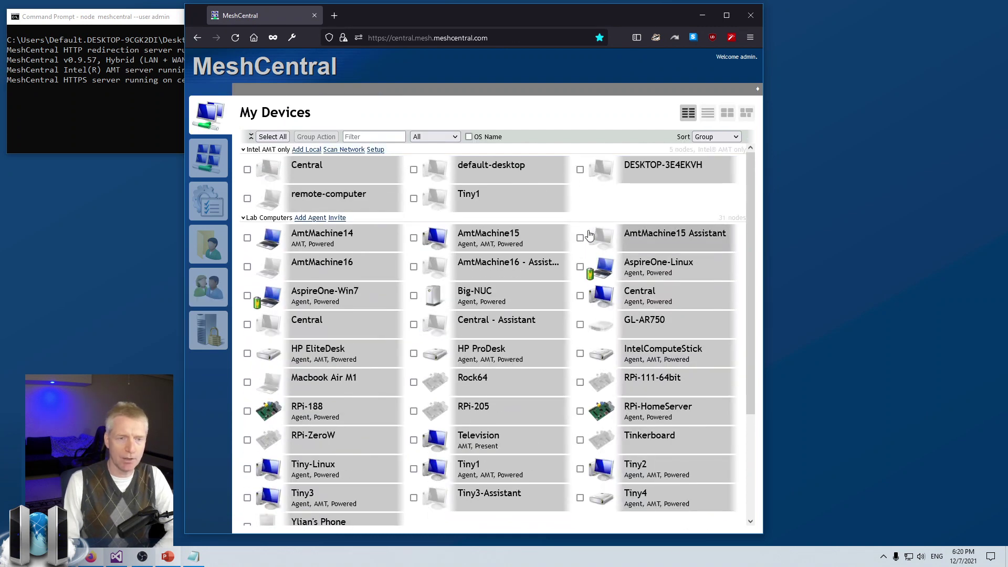
{"action": "scroll", "coordinate": [589, 235], "scroll_direction": "down", "scroll_amount": 3}
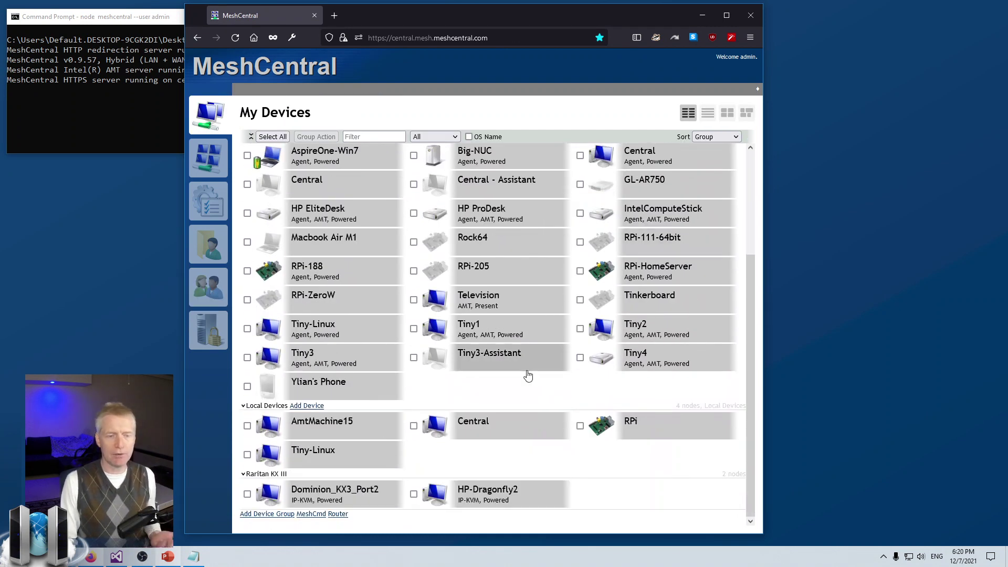